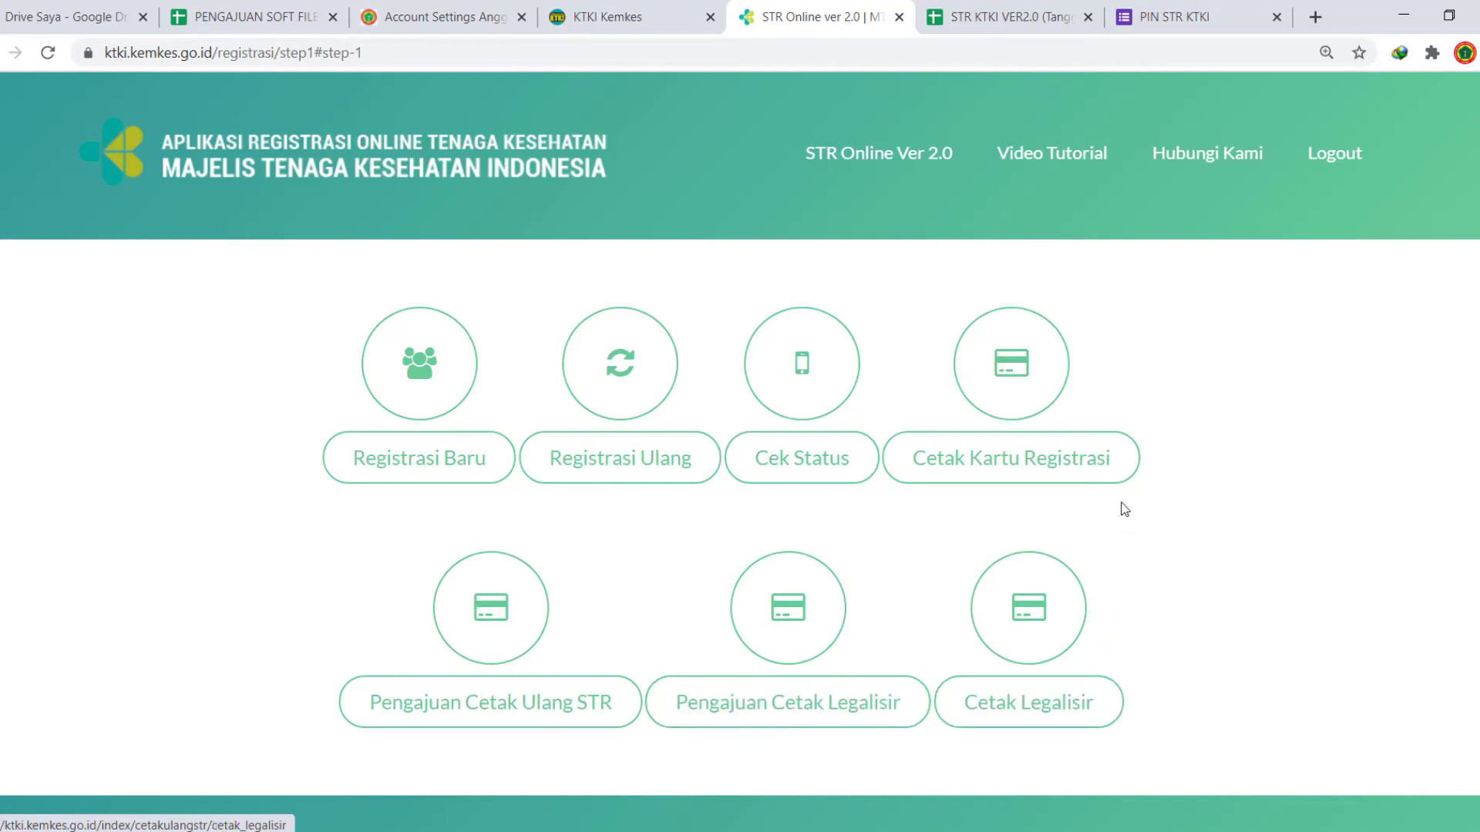
# Open the STR reprint request for a lost STR (STR Hilang) and submit the last seven digits of the STR number.
pyautogui.click(501, 621)
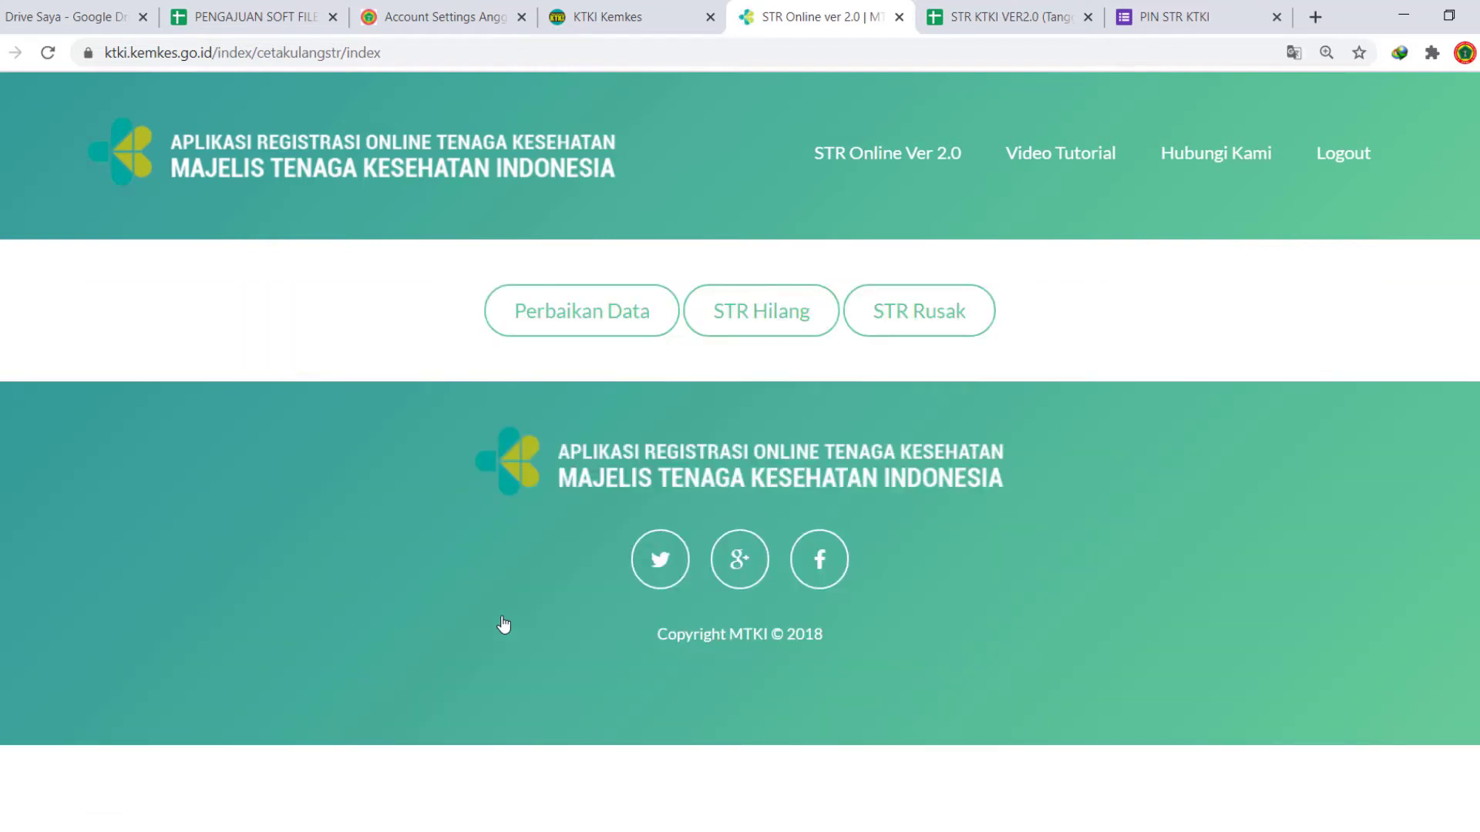
pyautogui.click(764, 324)
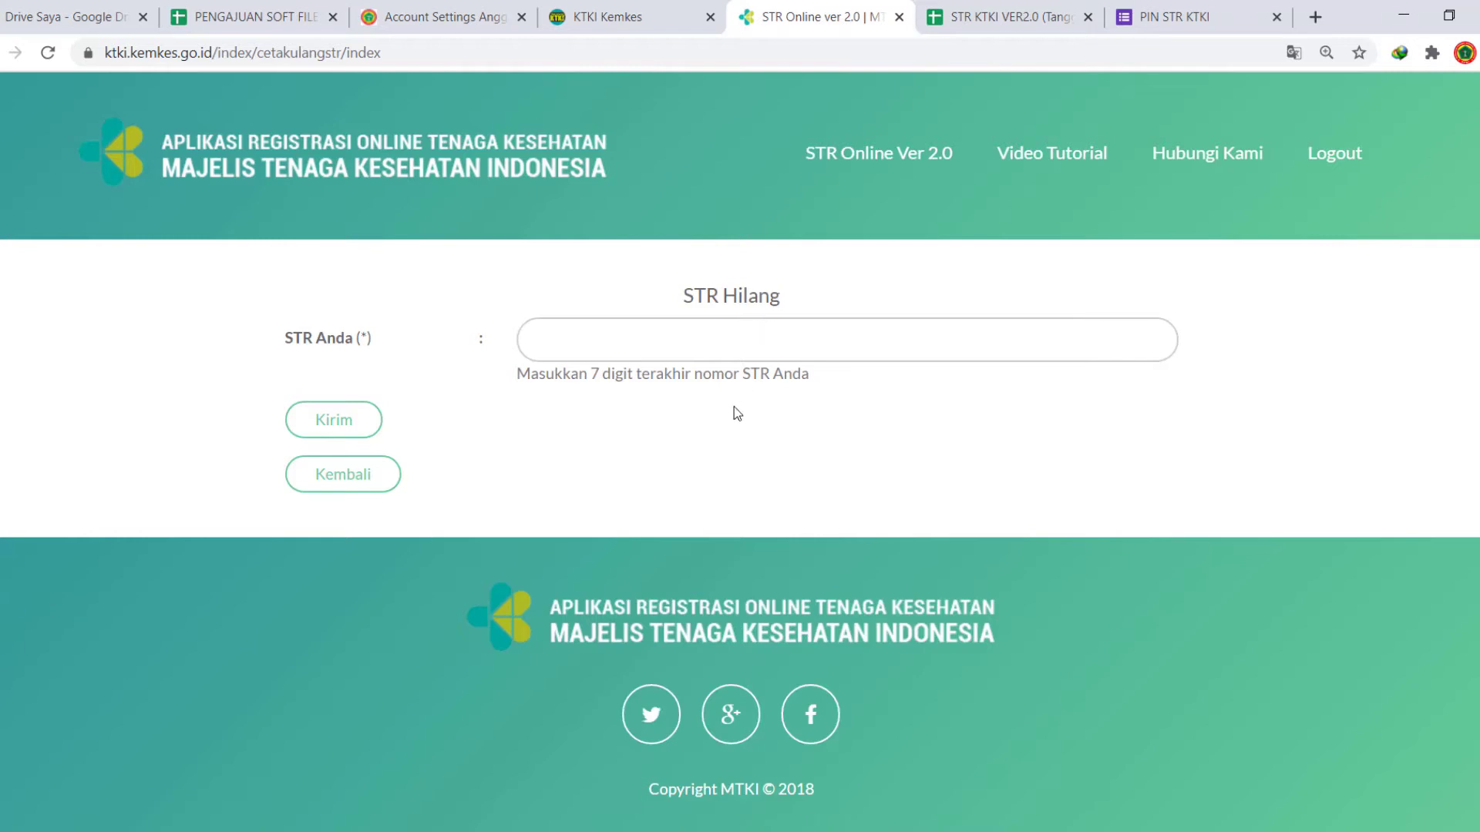
pyautogui.click(733, 339)
pyautogui.write('23')
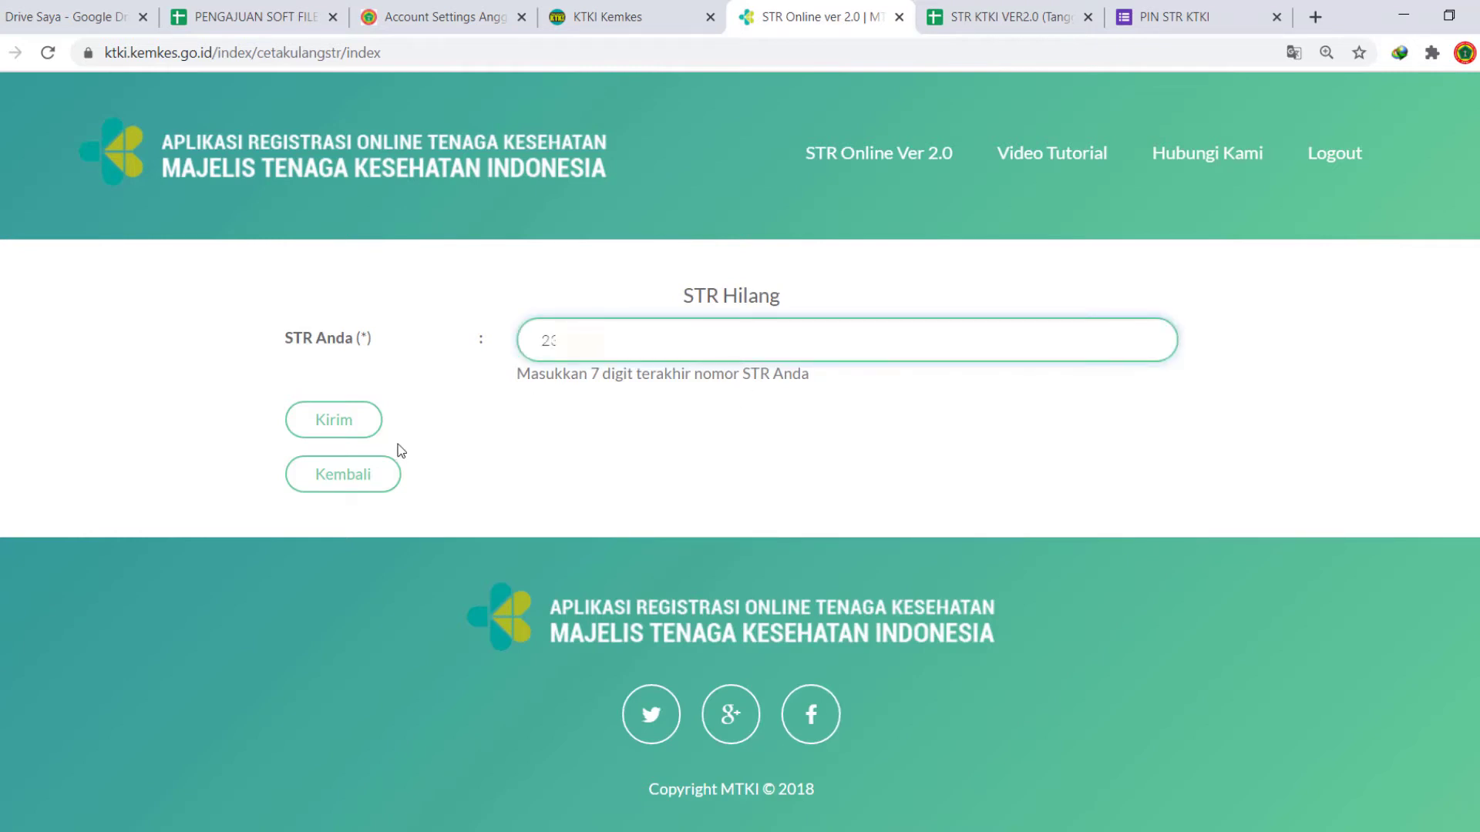
pyautogui.click(350, 423)
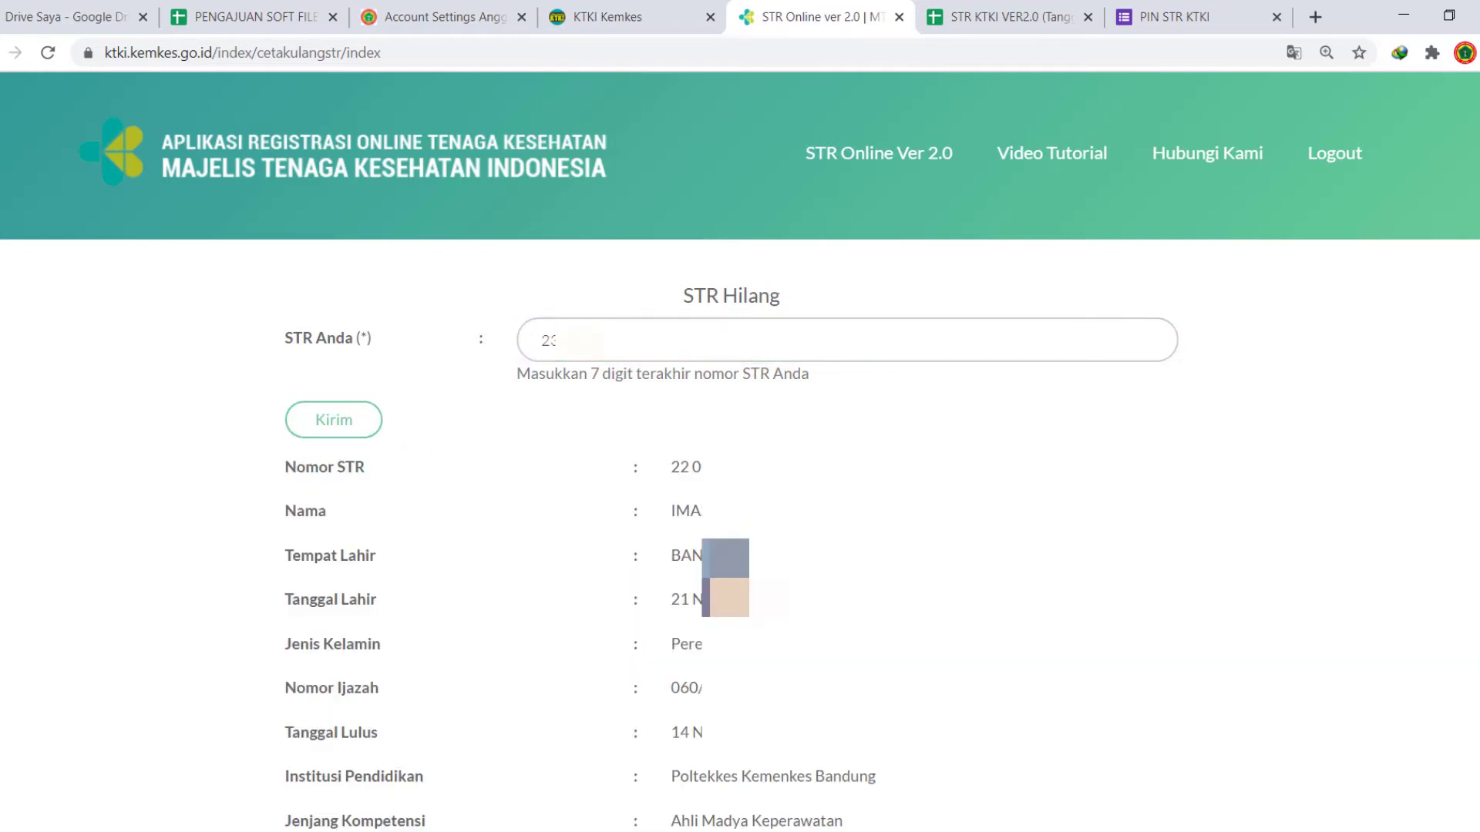
# Enable the new photo option (Foto Baru) and attach the MERAH 4X6 CM image as the photo.
pyautogui.scroll(-8, 994, 474)
pyautogui.scroll(-3, 994, 476)
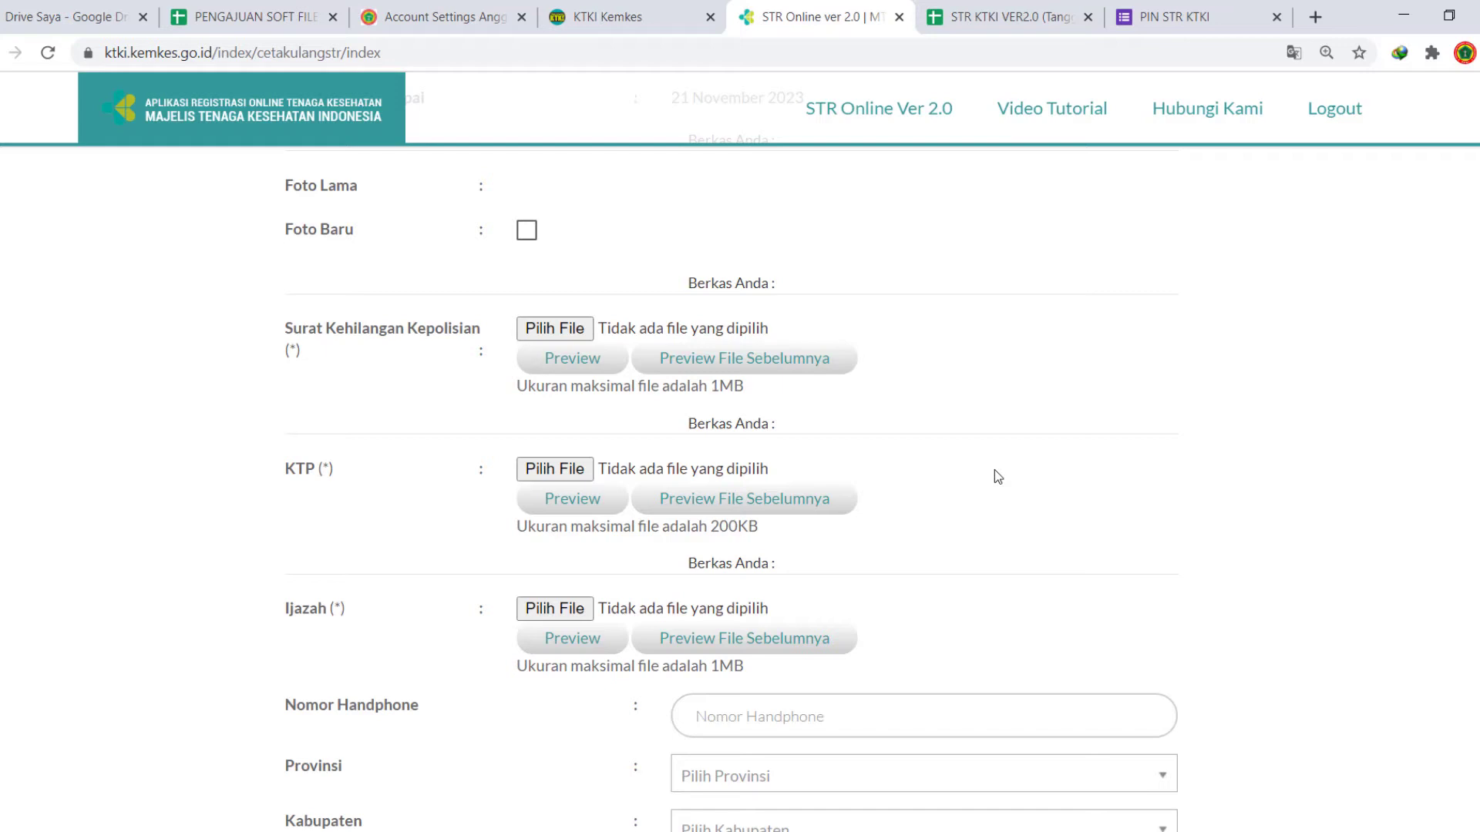
pyautogui.scroll(1, 994, 477)
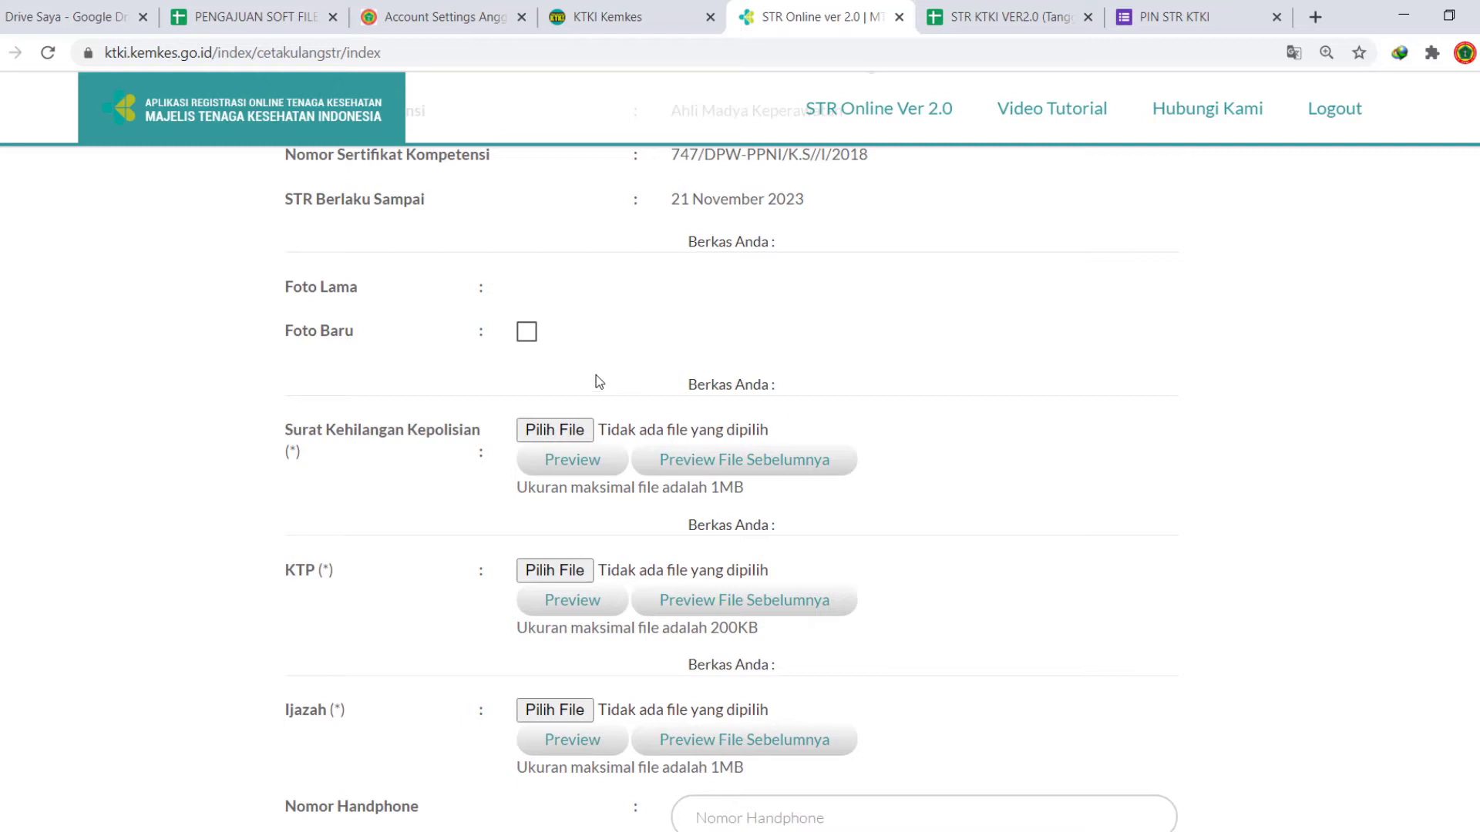
pyautogui.click(528, 333)
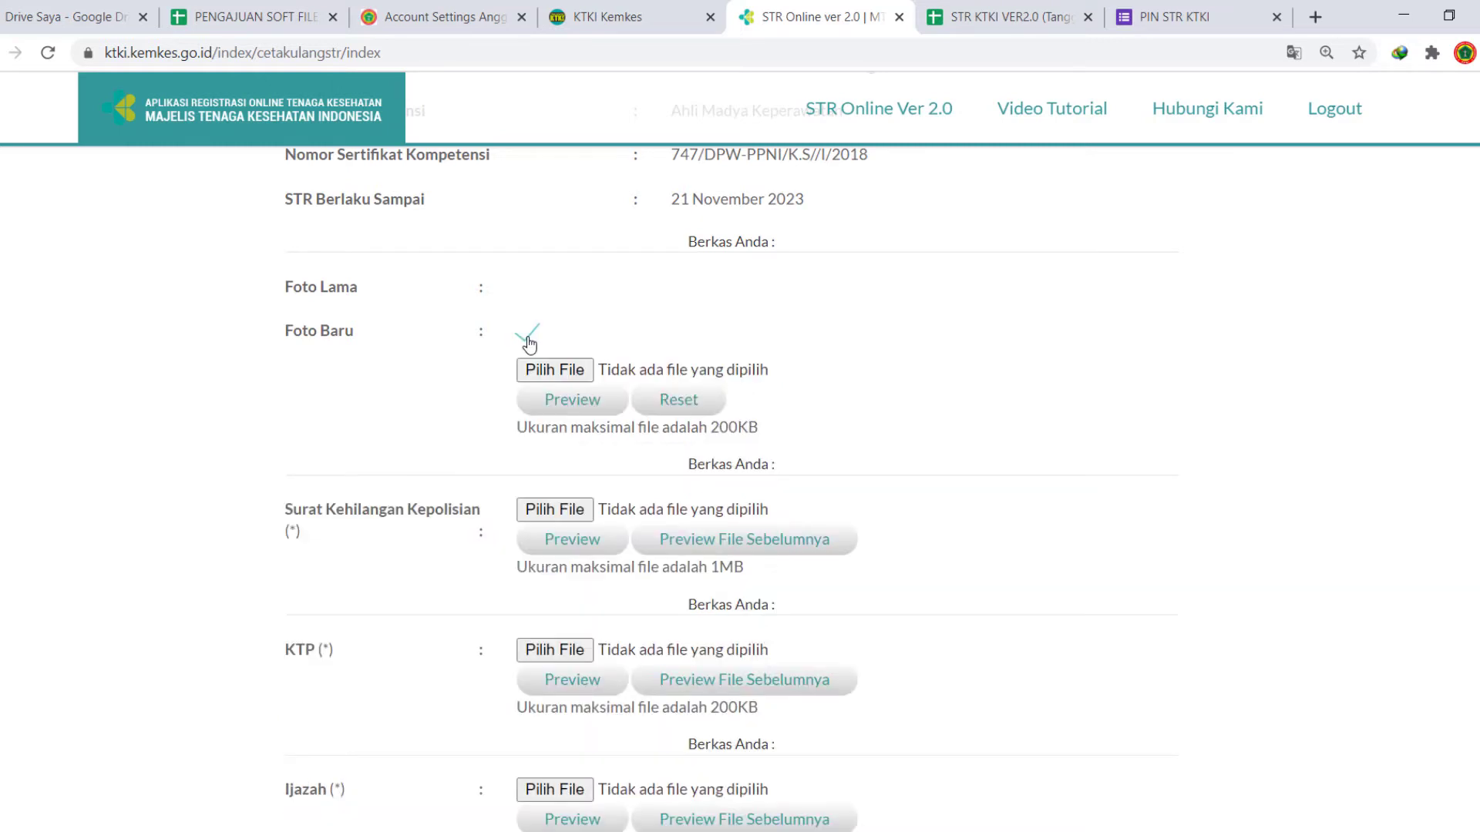
pyautogui.click(553, 373)
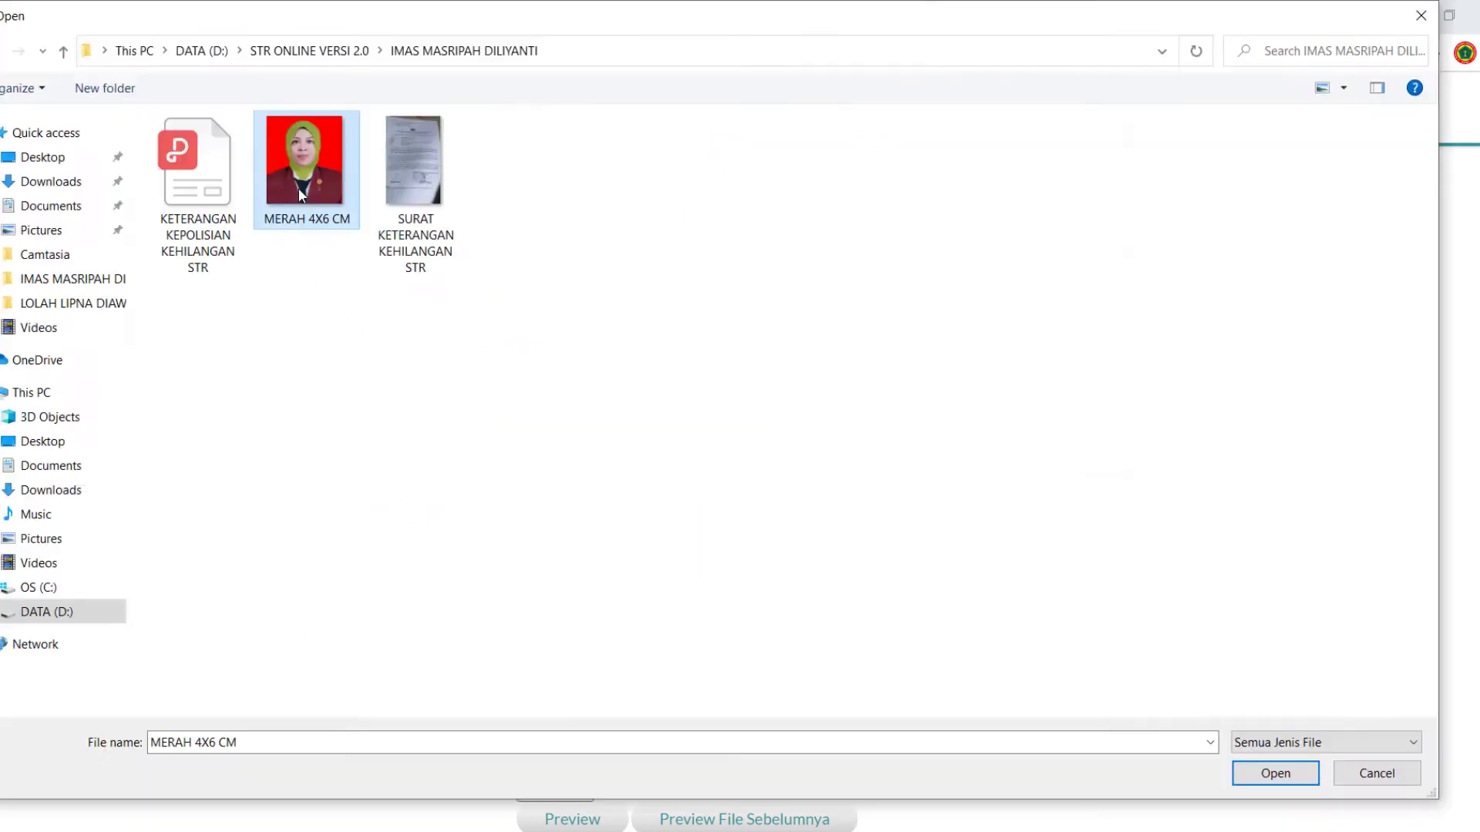
pyautogui.doubleClick(314, 165)
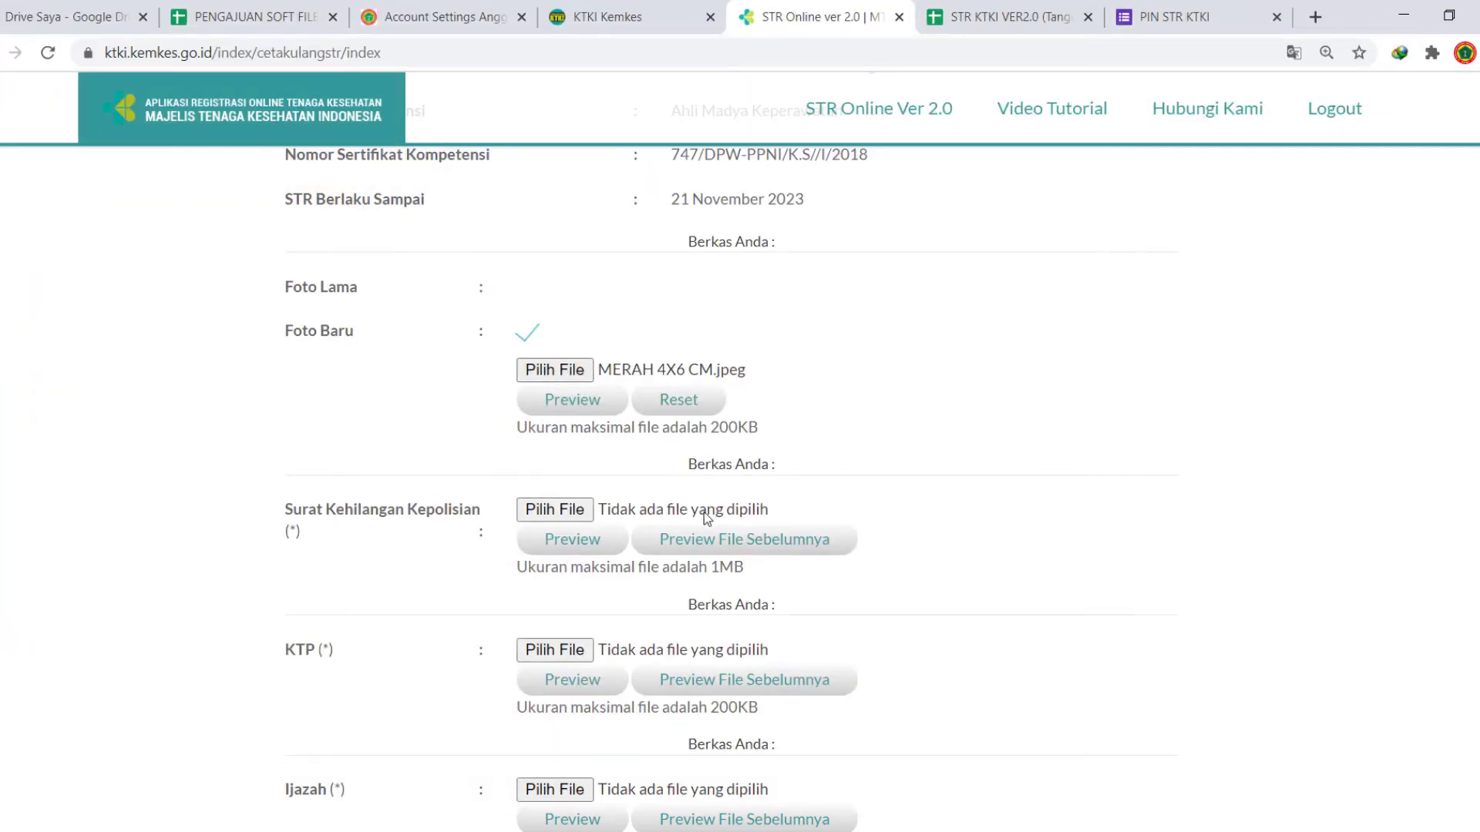
# Attach the KETERANGAN KEPOLISIAN KEHILANGAN STR PDF as the police loss report (Surat Kehilangan Kepolisian).
pyautogui.click(568, 514)
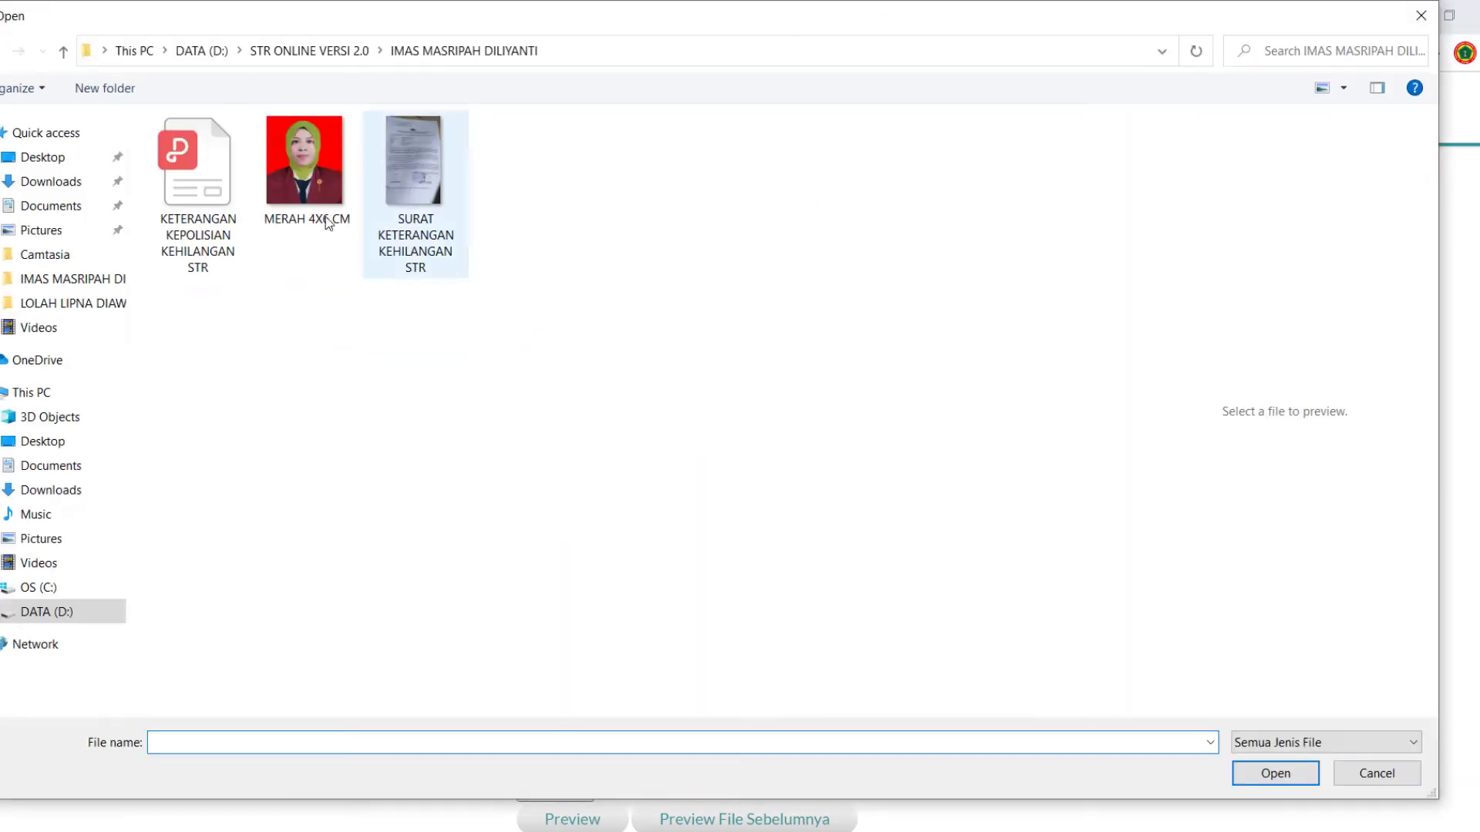
pyautogui.click(218, 235)
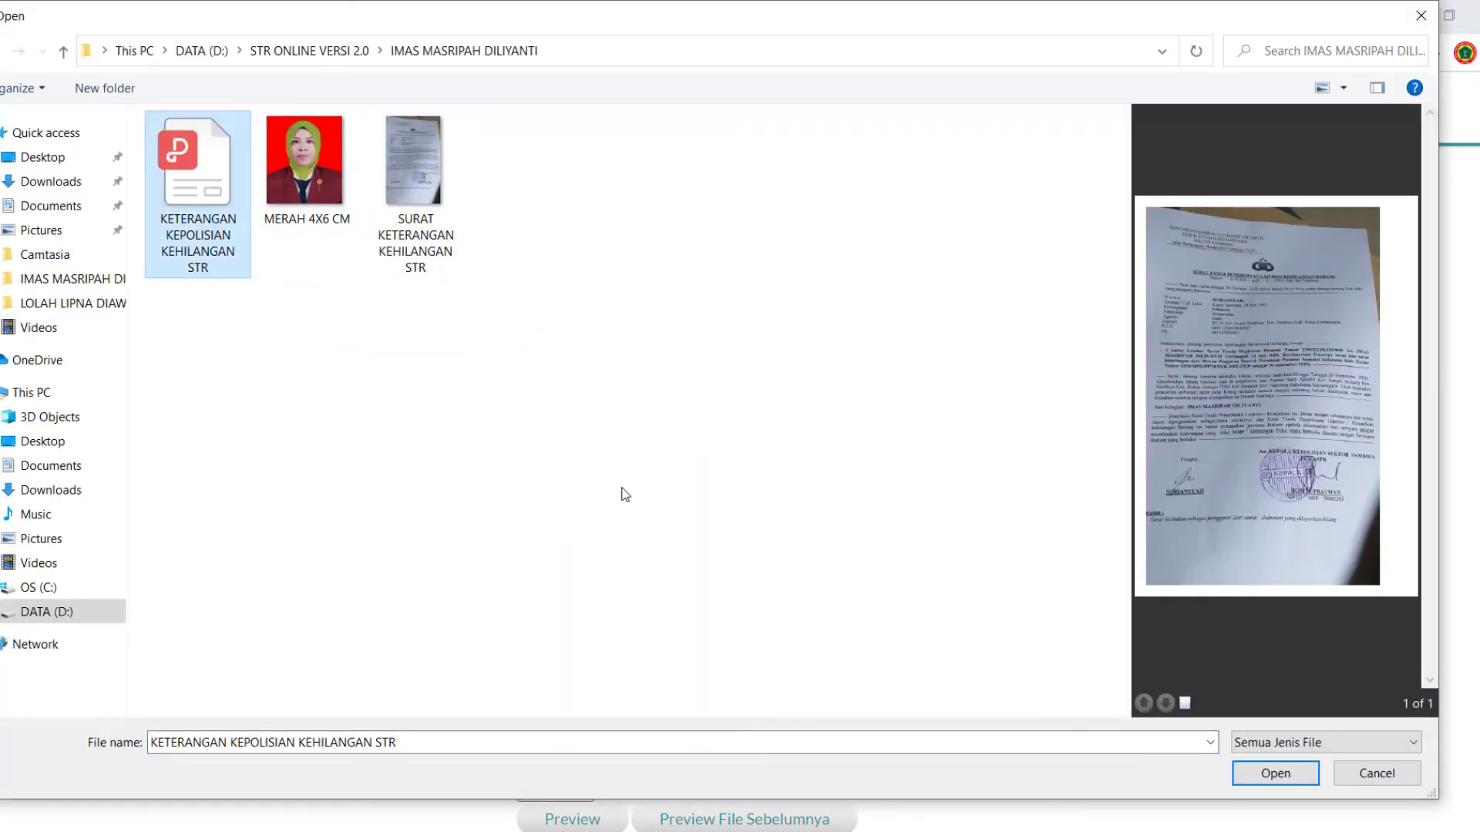
pyautogui.click(1287, 778)
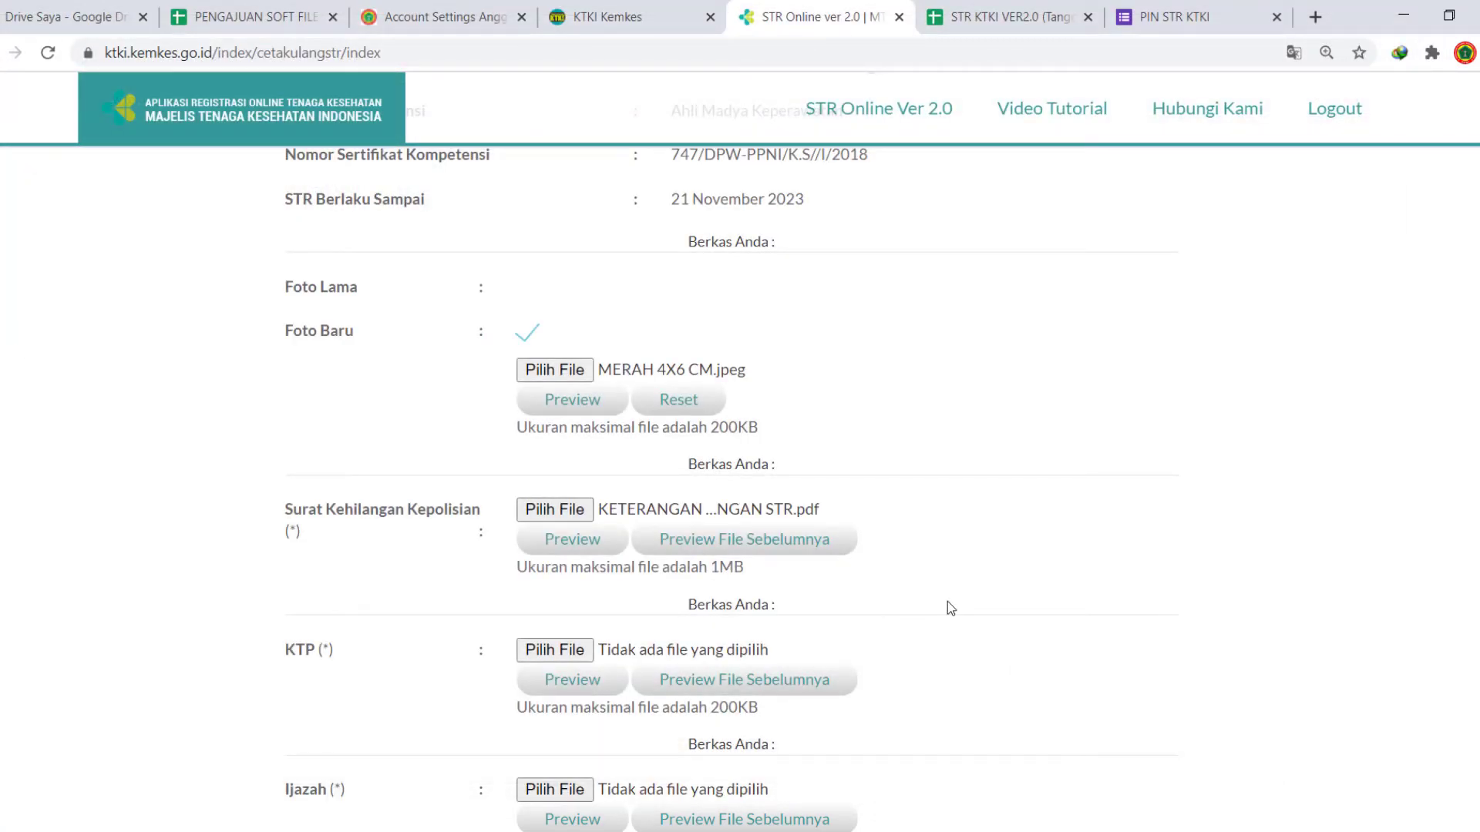
# Attach the ktp image as the KTP identity card file.
pyautogui.scroll(-1, 948, 609)
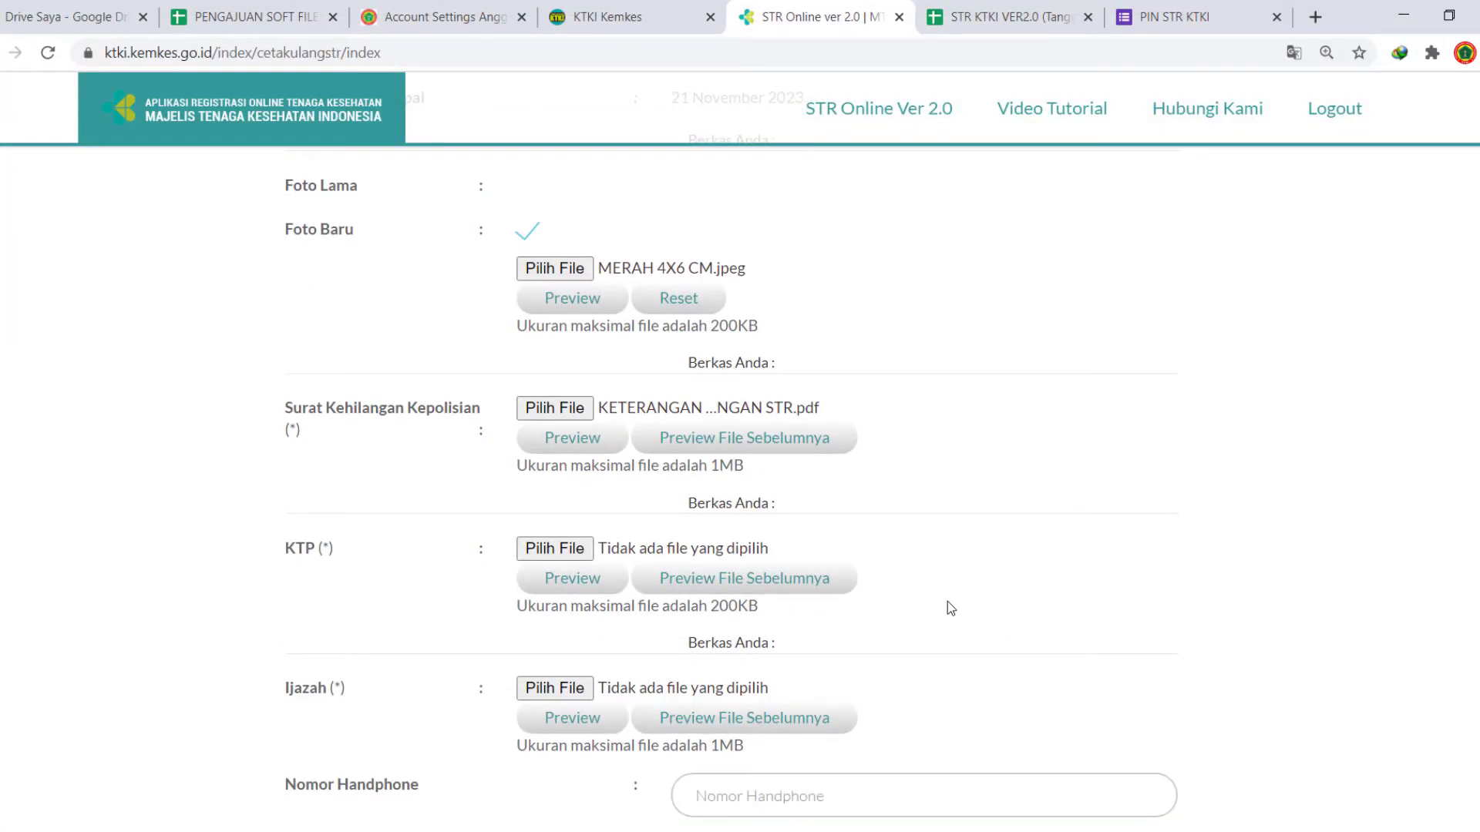
pyautogui.scroll(-1, 948, 605)
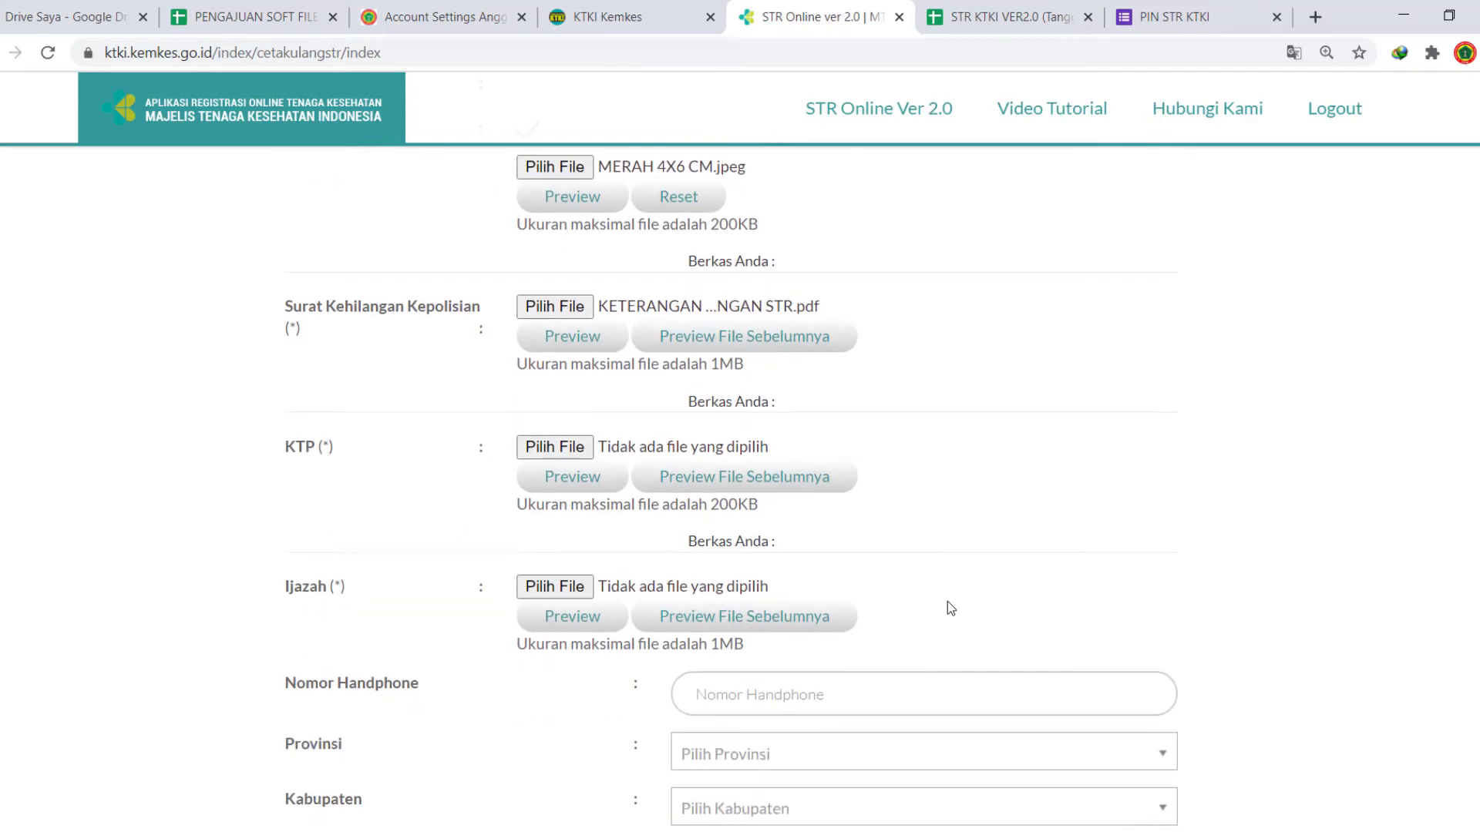
pyautogui.scroll(1, 947, 601)
pyautogui.click(555, 546)
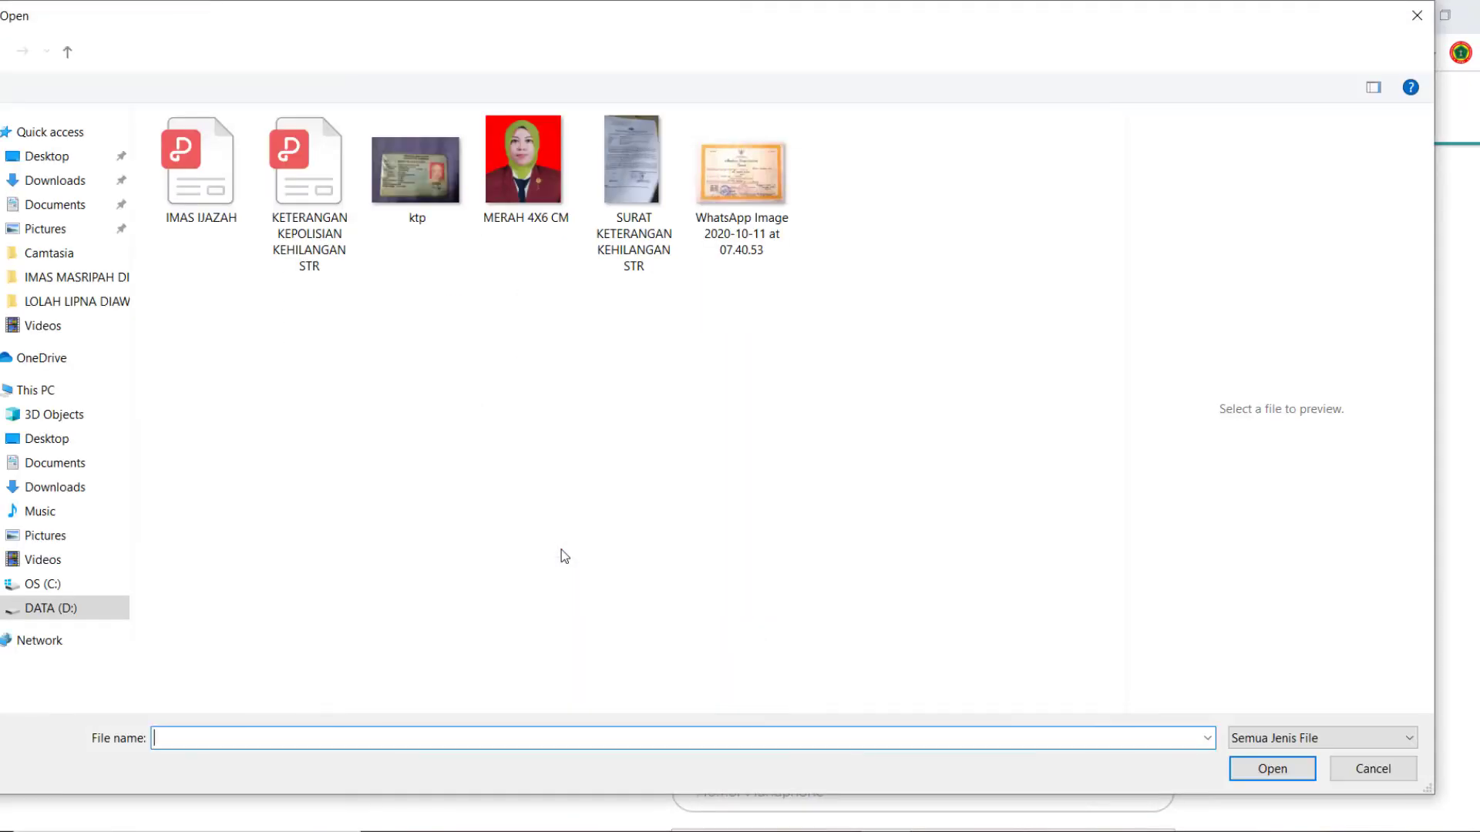
pyautogui.click(417, 169)
pyautogui.click(1281, 778)
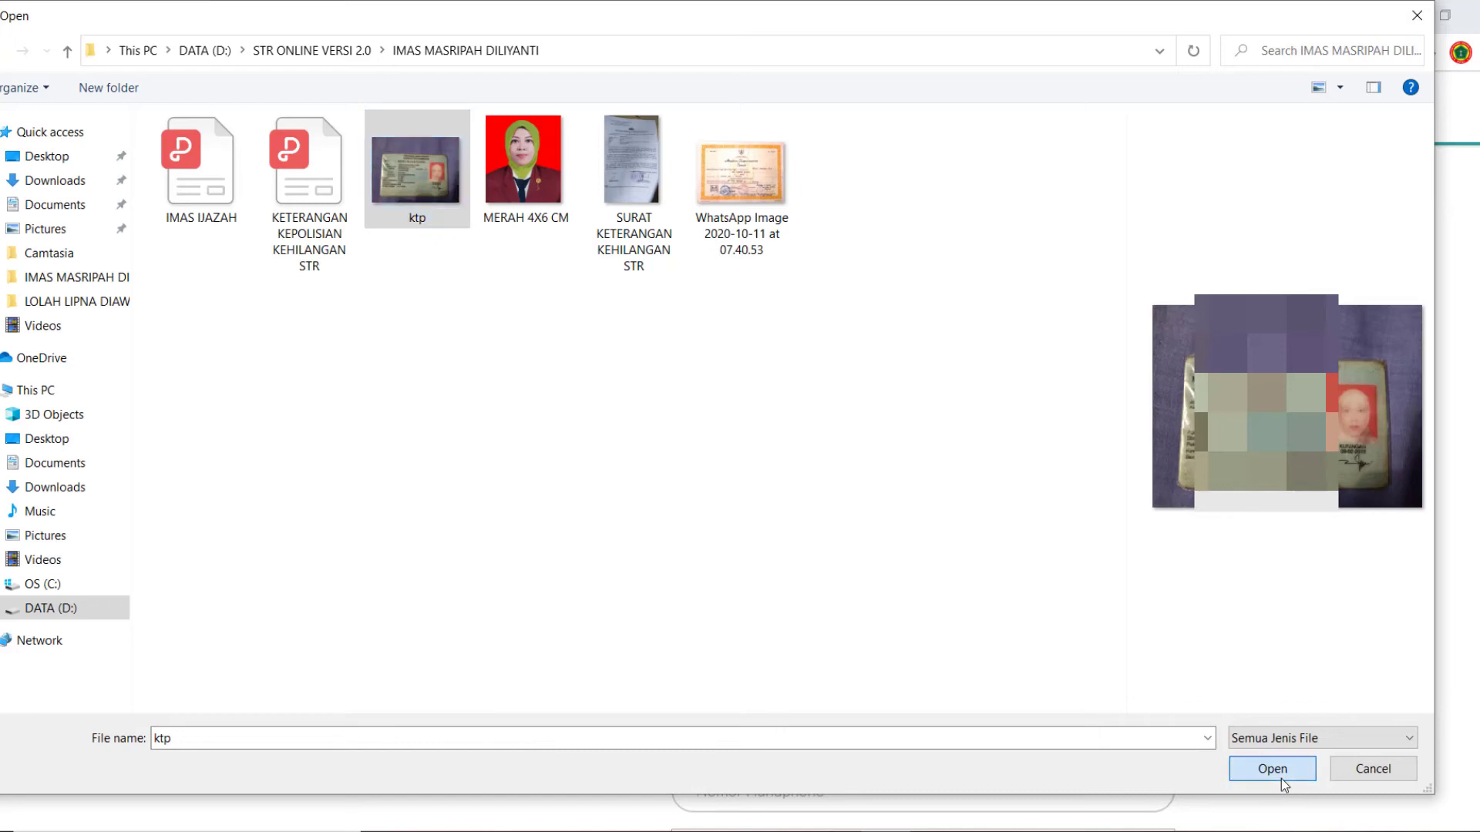
# Attach the applicant's diploma PDF as the Ijazah file.
pyautogui.click(581, 685)
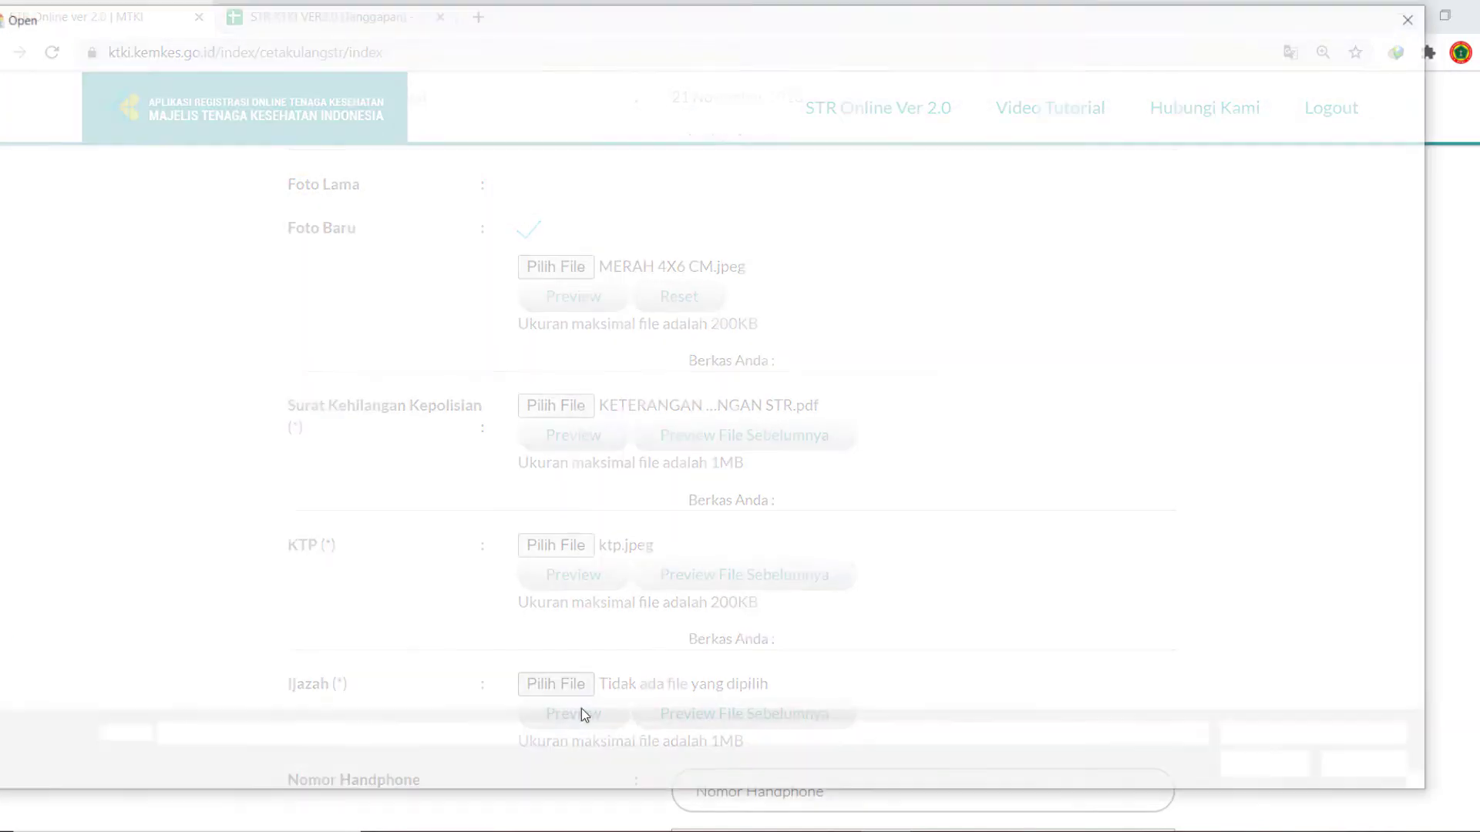
pyautogui.click(220, 227)
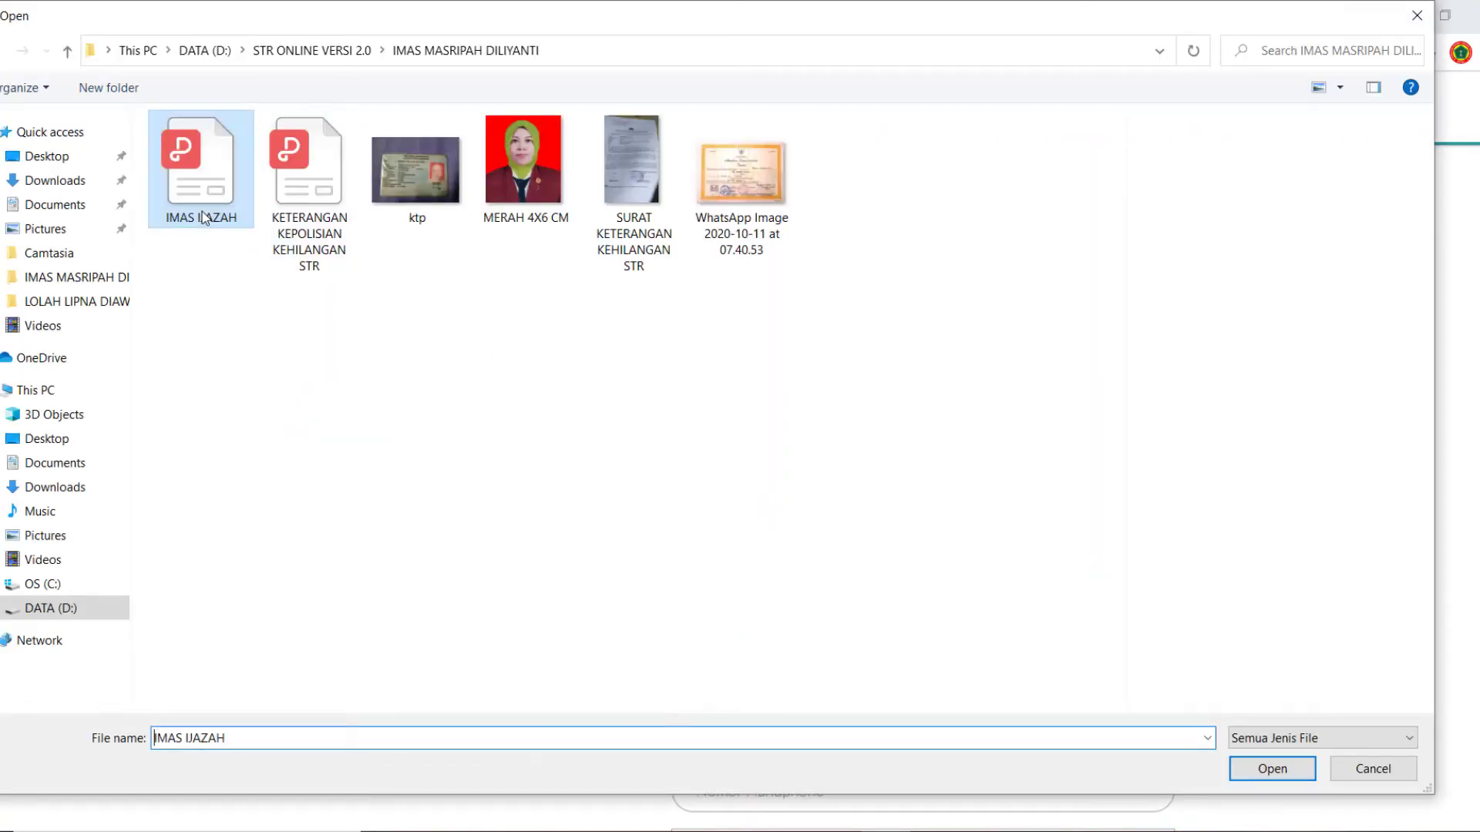
pyautogui.click(1271, 766)
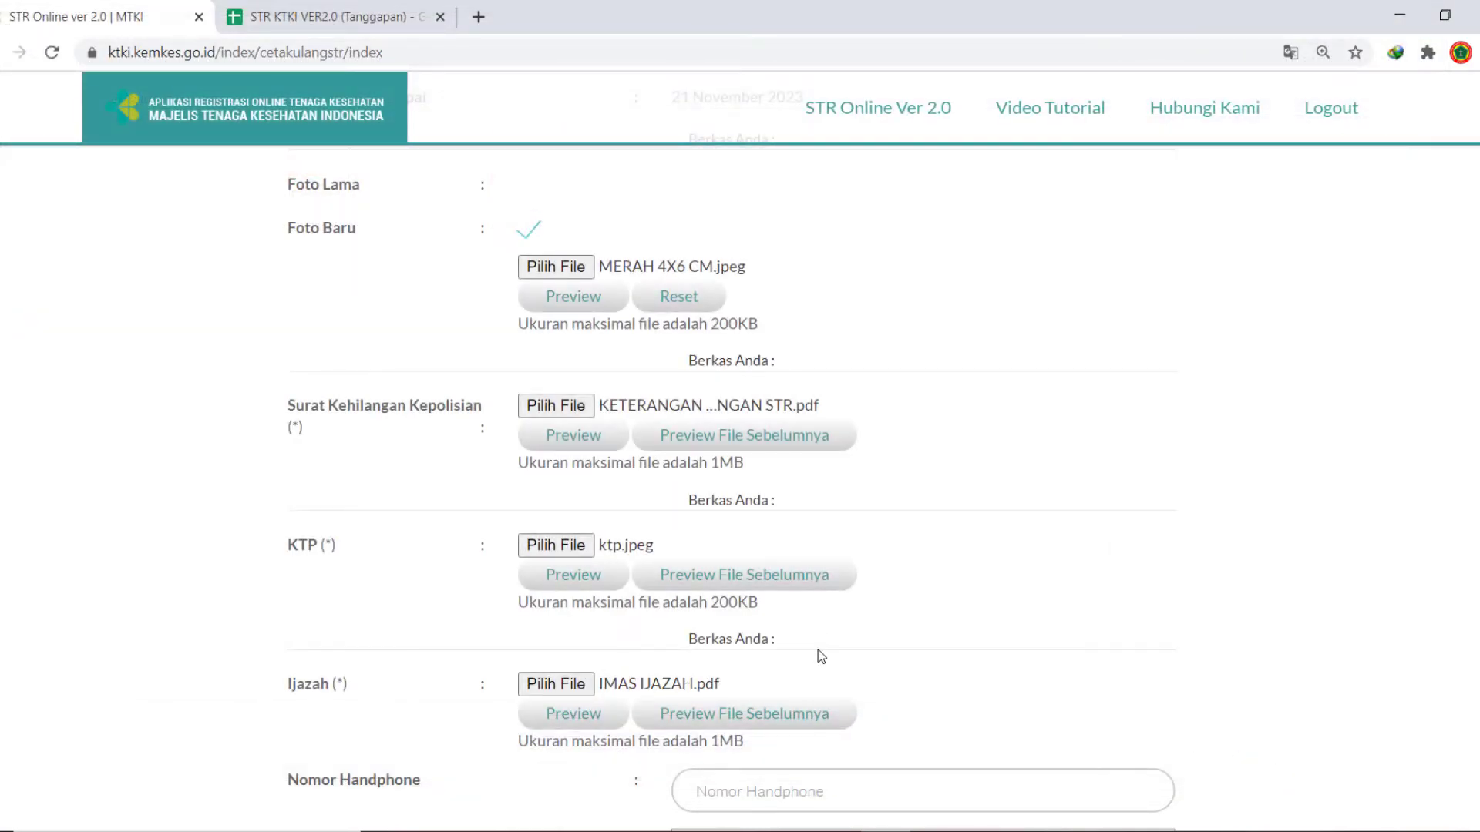
# Enter the applicant's mobile phone number in the Nomor Handphone field.
pyautogui.scroll(-4, 819, 656)
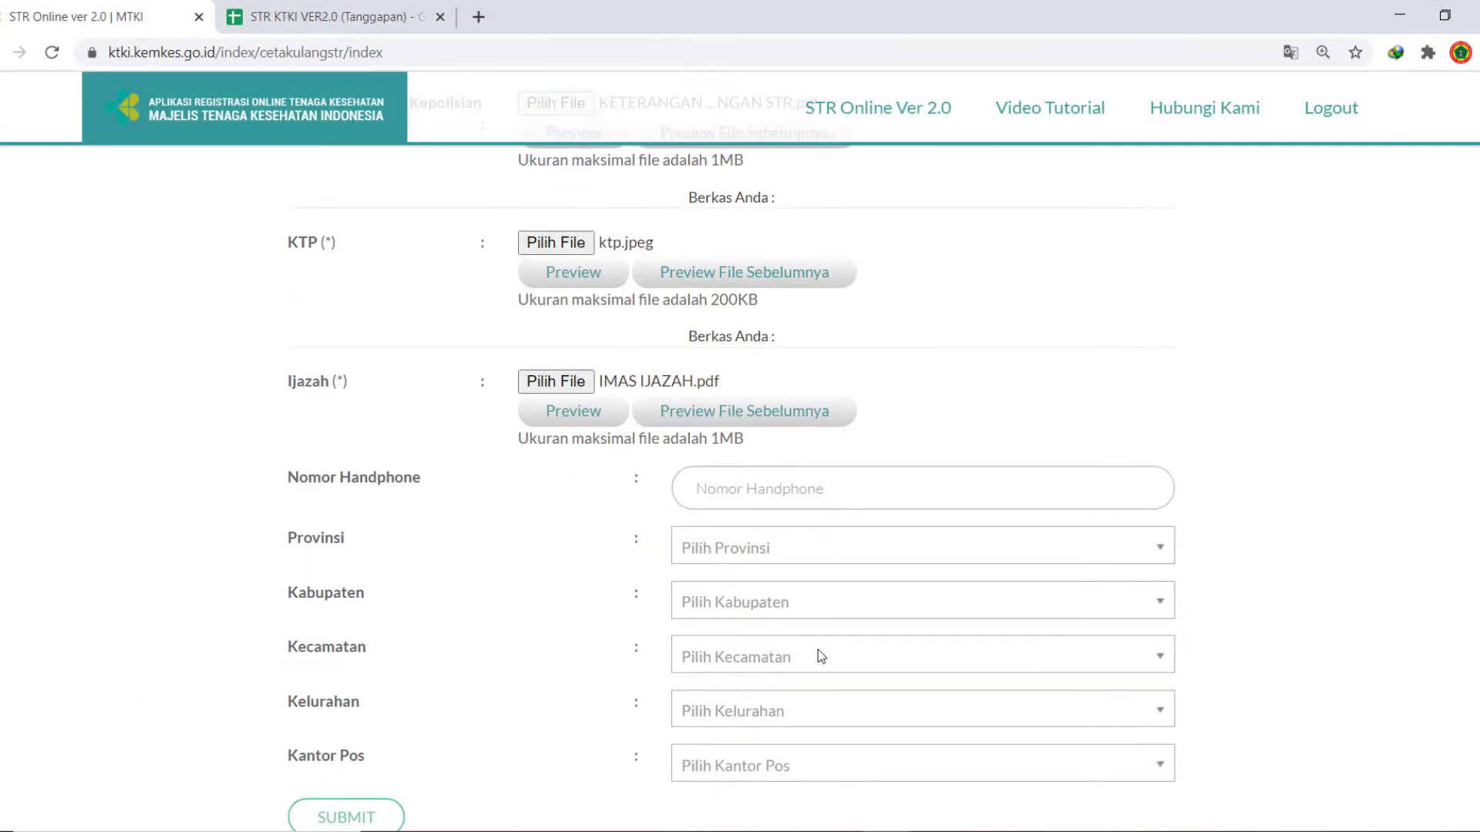
pyautogui.scroll(-2, 821, 656)
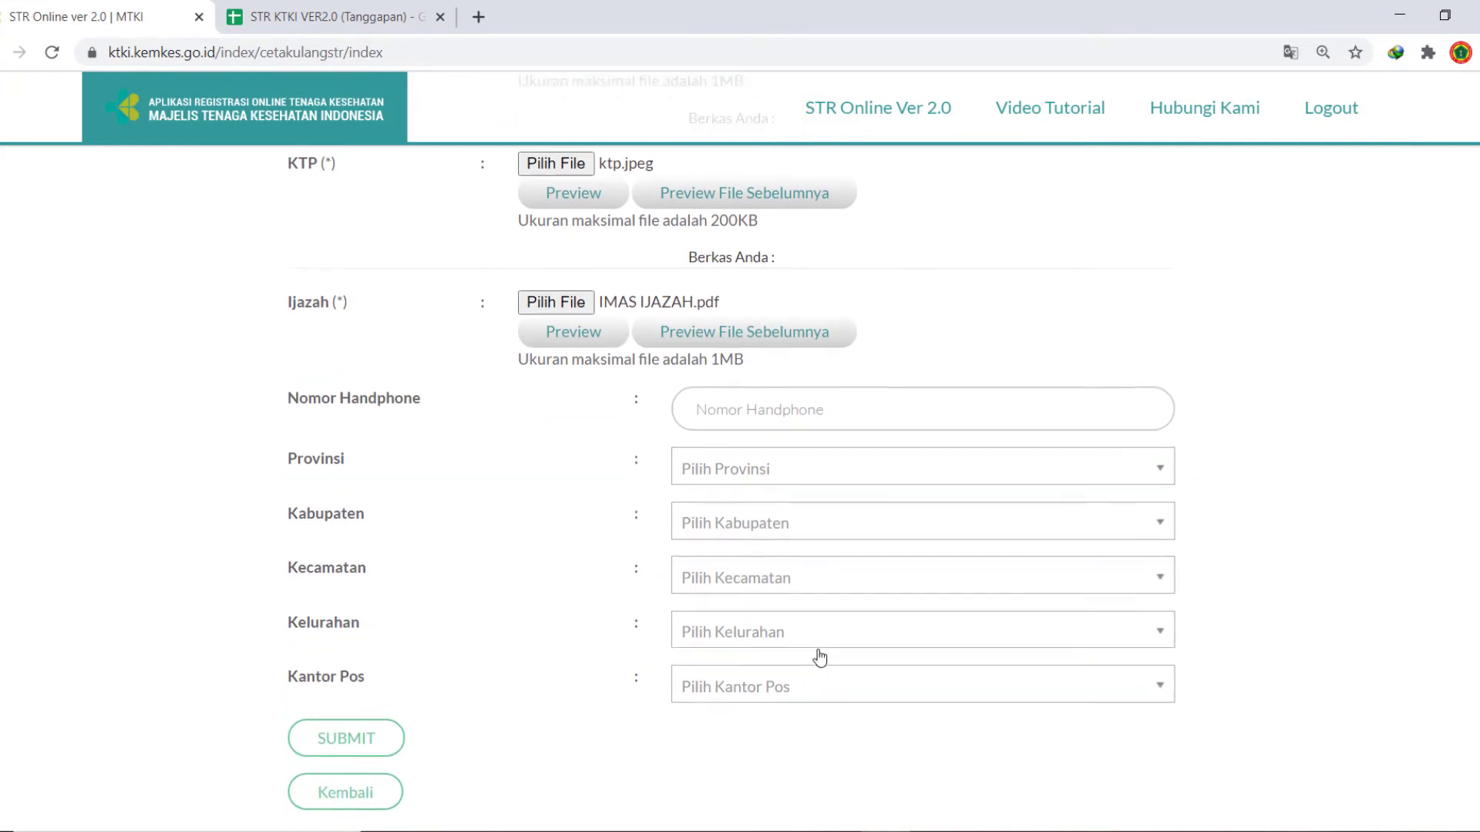
pyautogui.click(761, 389)
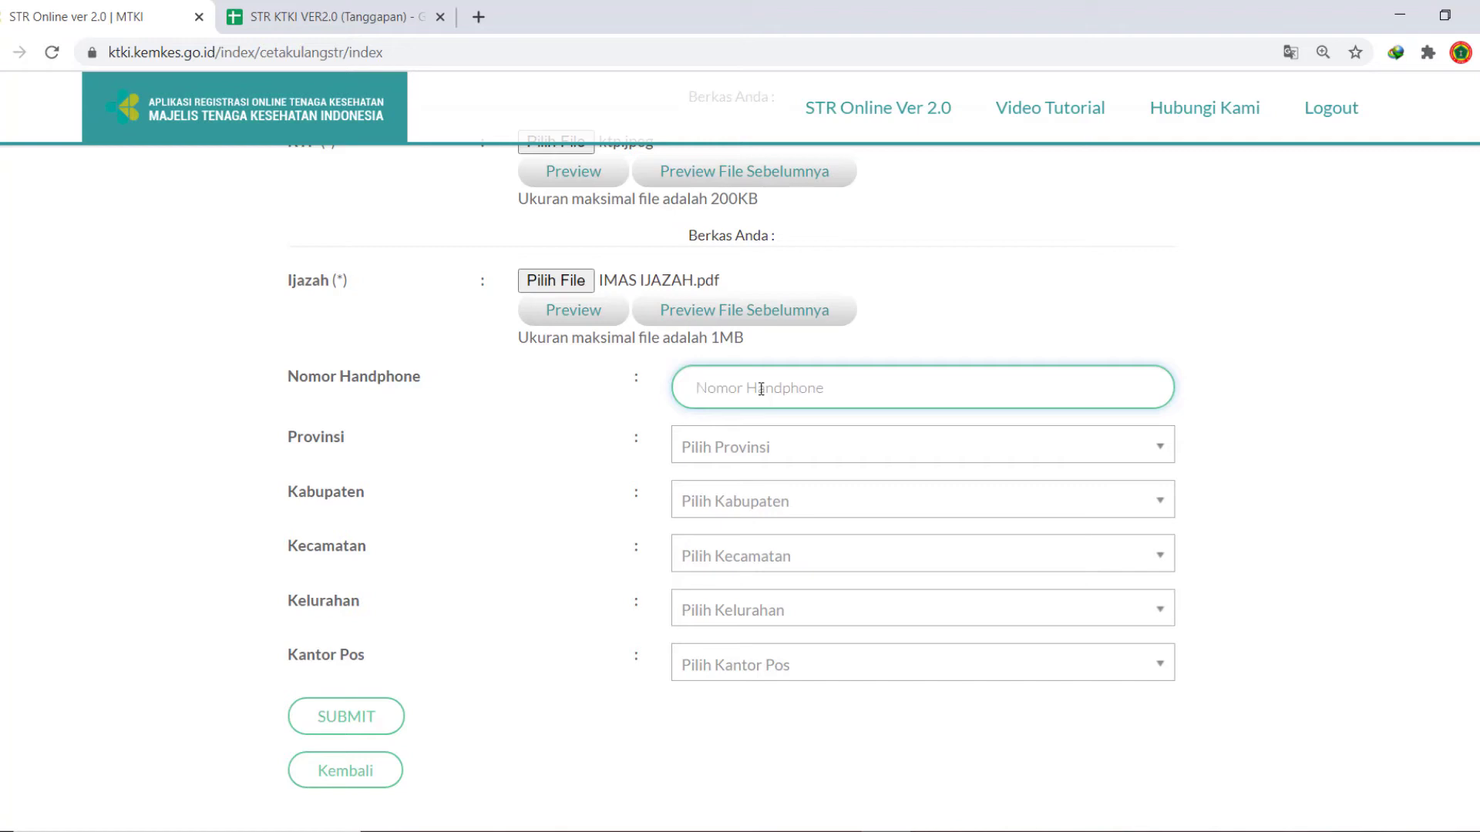
pyautogui.write('0812')
pyautogui.press('BackSpace')
pyautogui.write('1234')
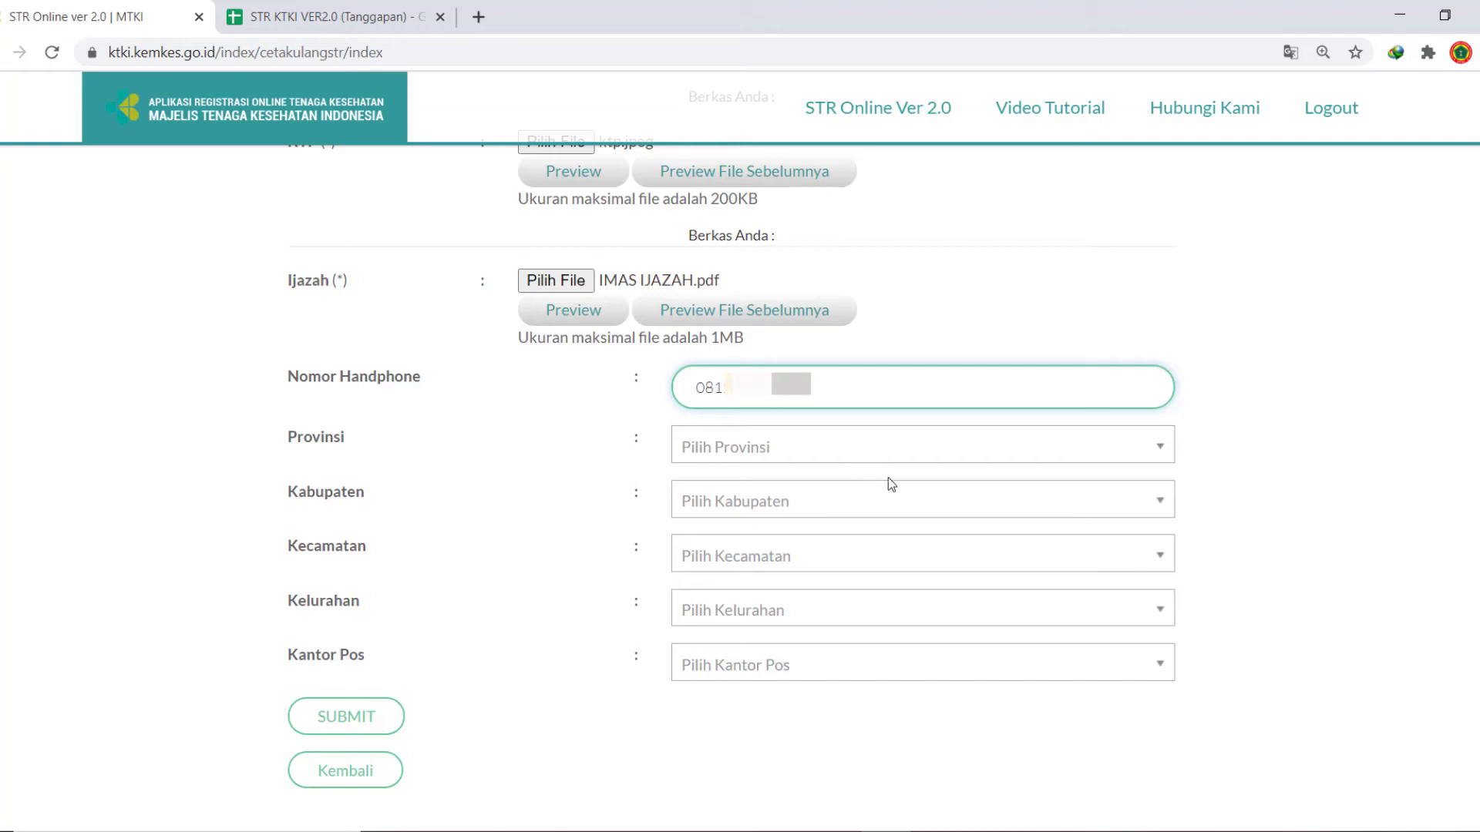
# Set Provinsi to KALIMANTAN TIMUR and Kabupaten to KABUPATEN KUTAI KARTANEGARA.
pyautogui.click(981, 445)
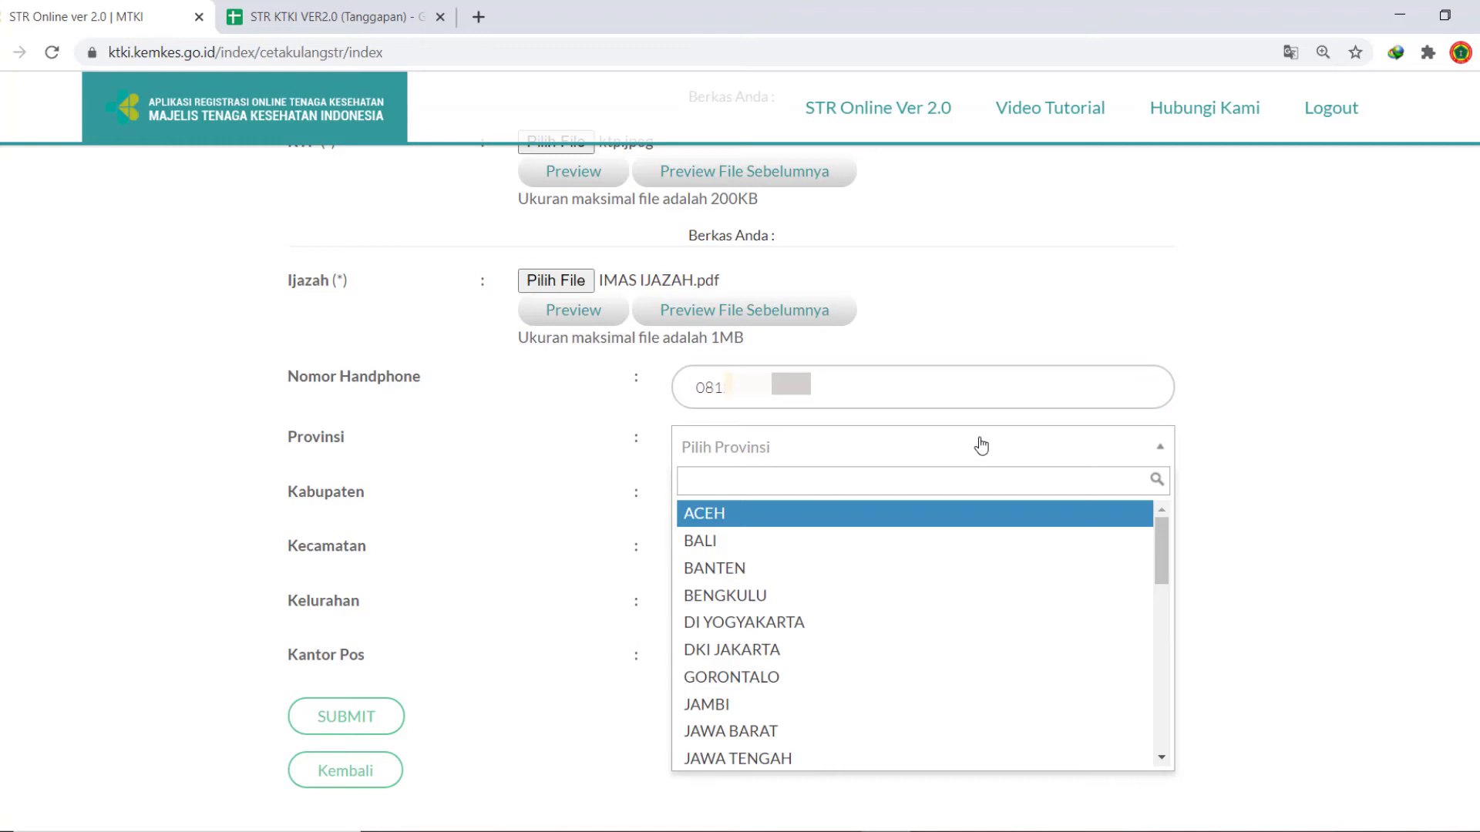
pyautogui.write('k')
pyautogui.click(945, 609)
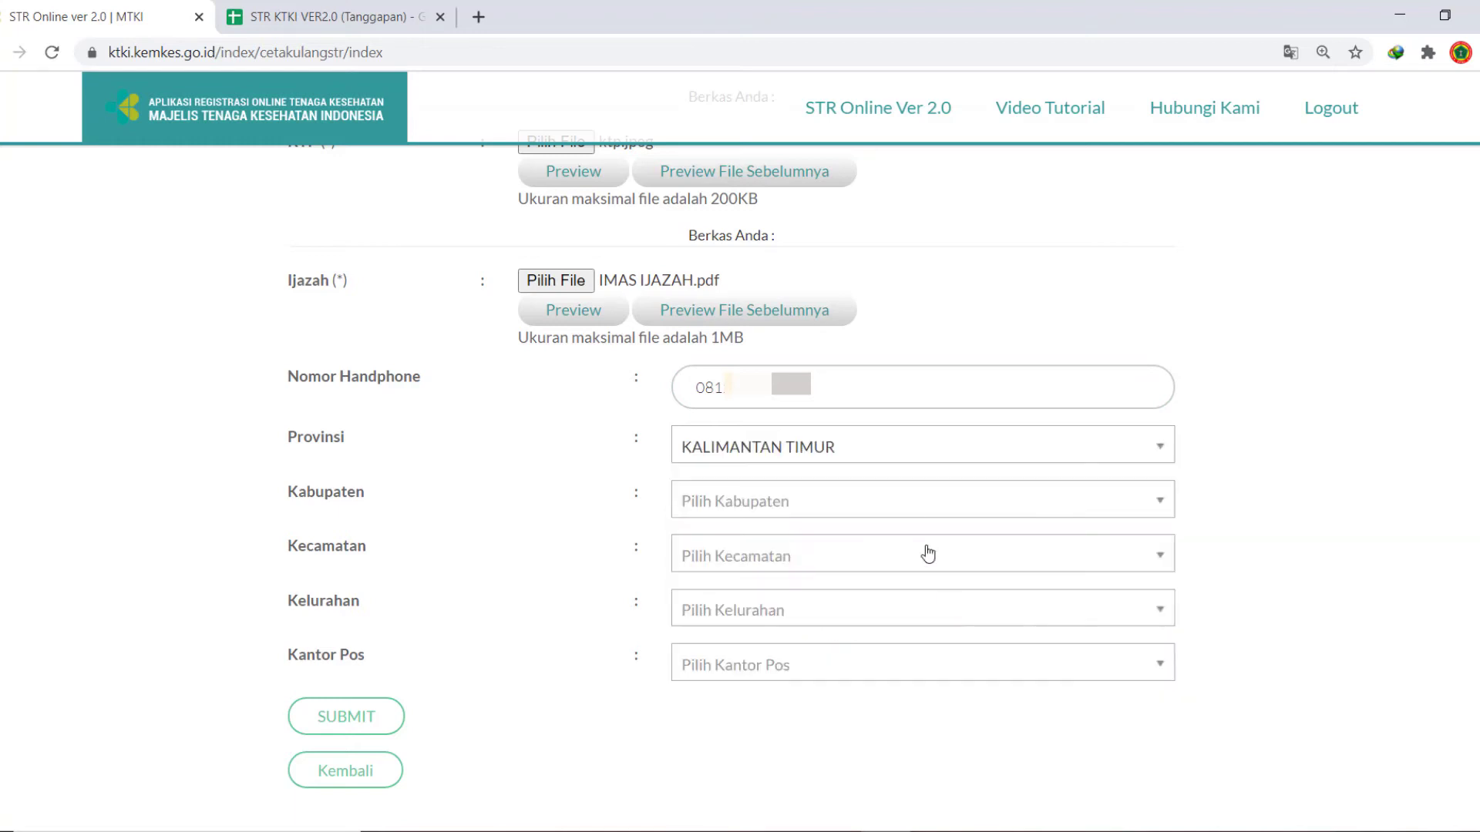
pyautogui.click(929, 501)
pyautogui.click(930, 602)
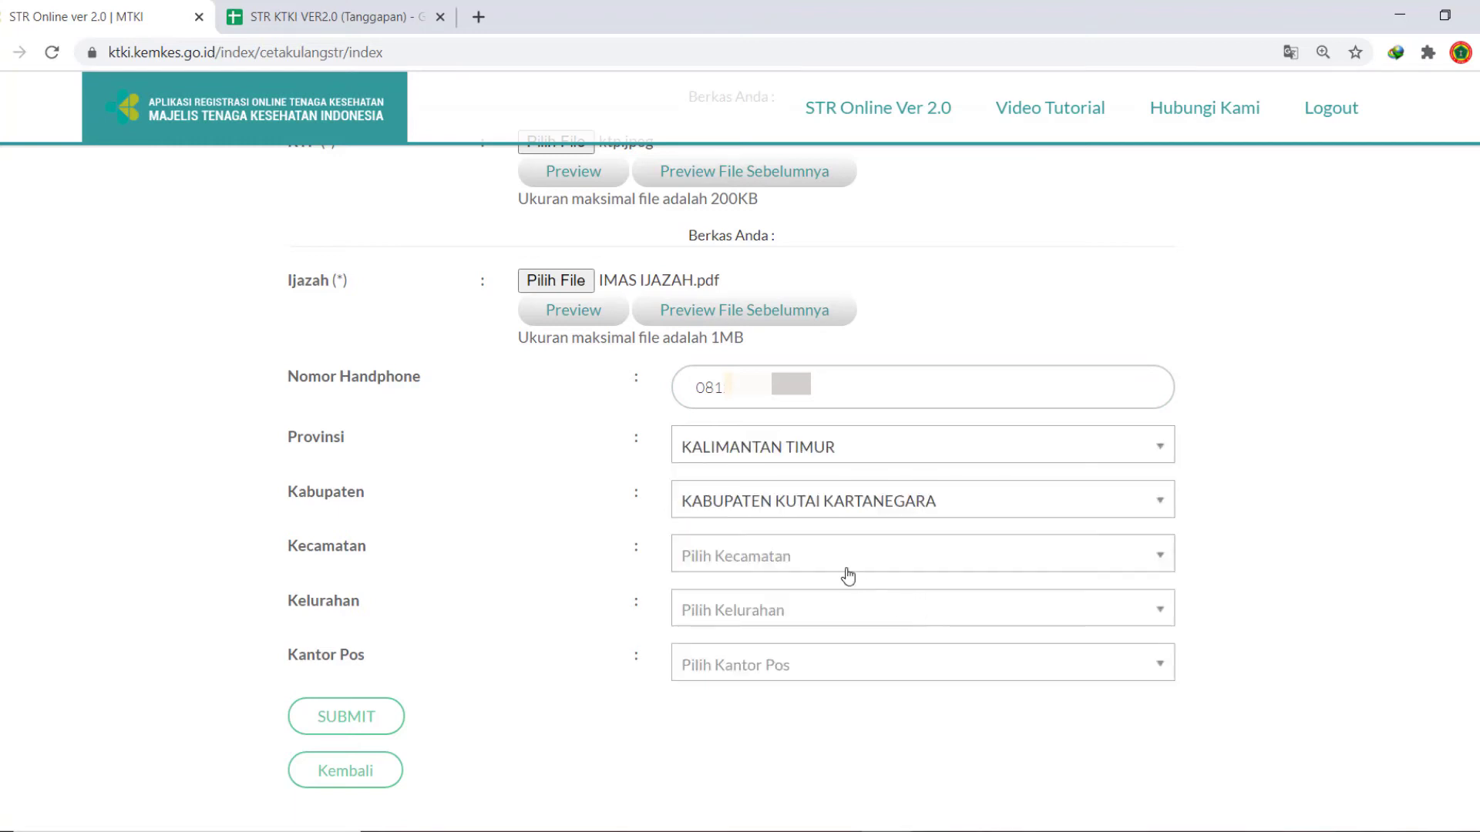
# Set Kecamatan to SEMBOJA, narrowing the options with SE.
pyautogui.click(839, 555)
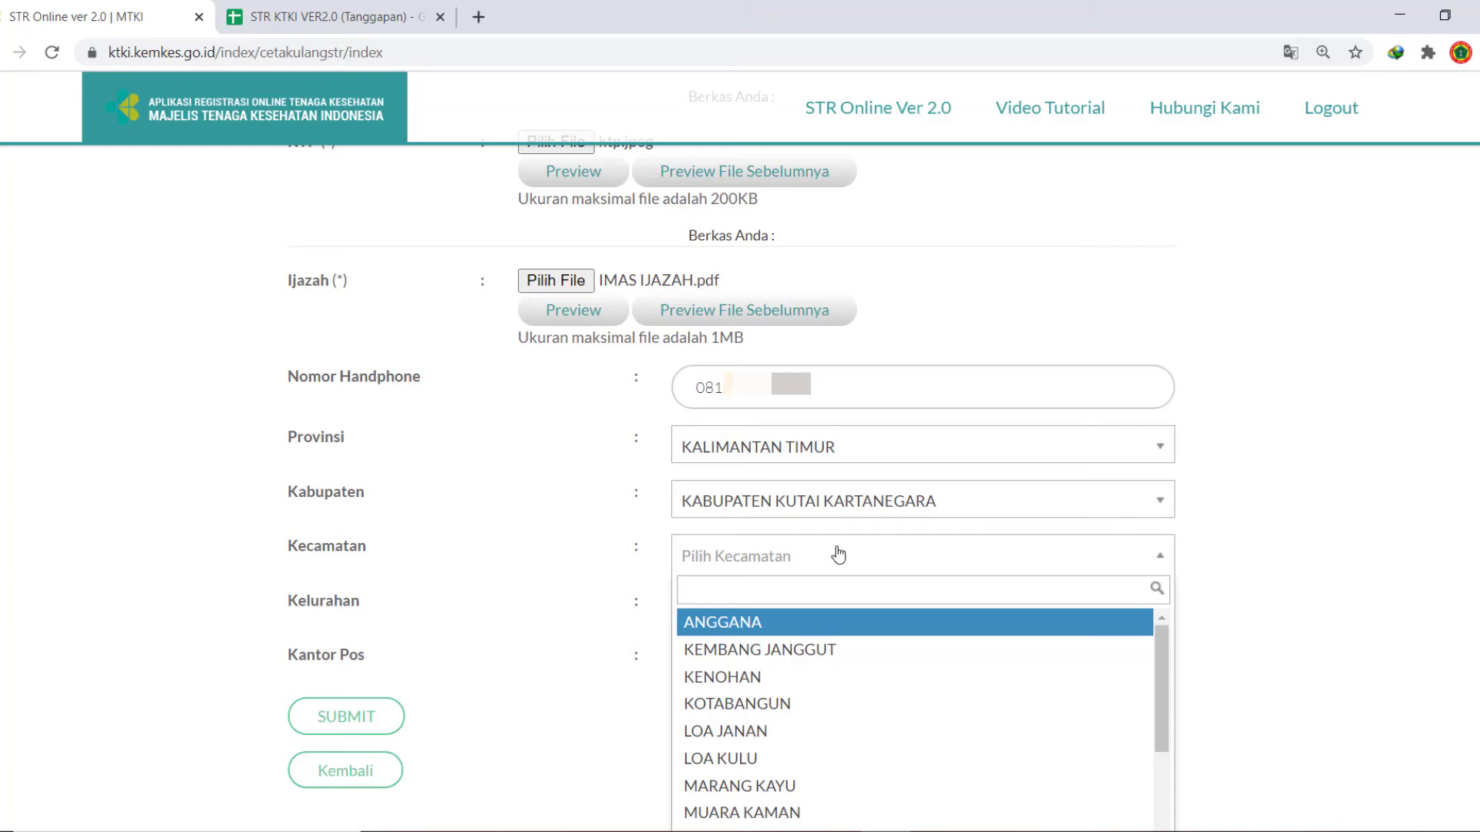
pyautogui.write('SA')
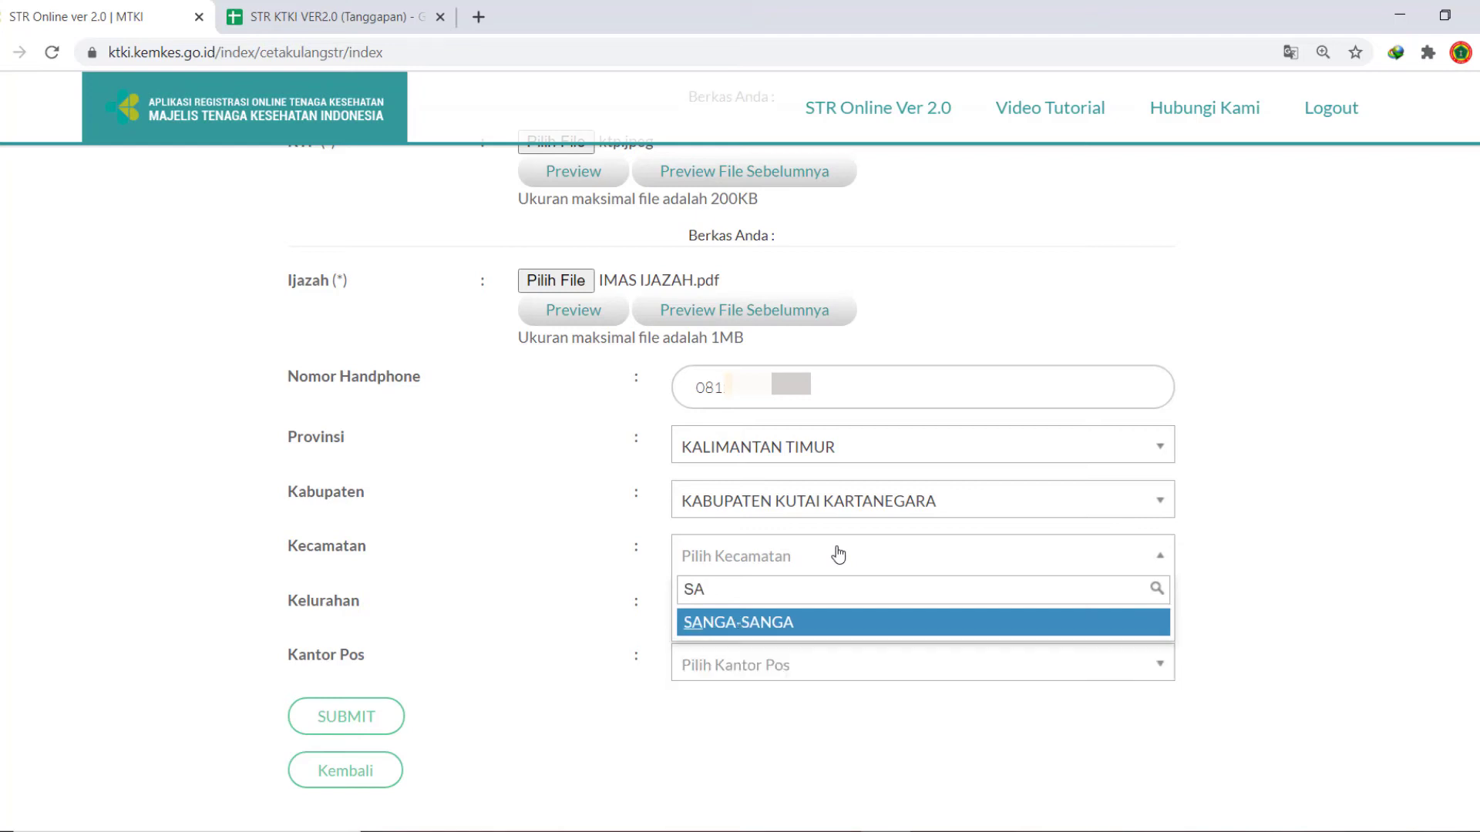
pyautogui.write('M')
pyautogui.press('BackSpace')
pyautogui.press('BackSpace')
pyautogui.write('E')
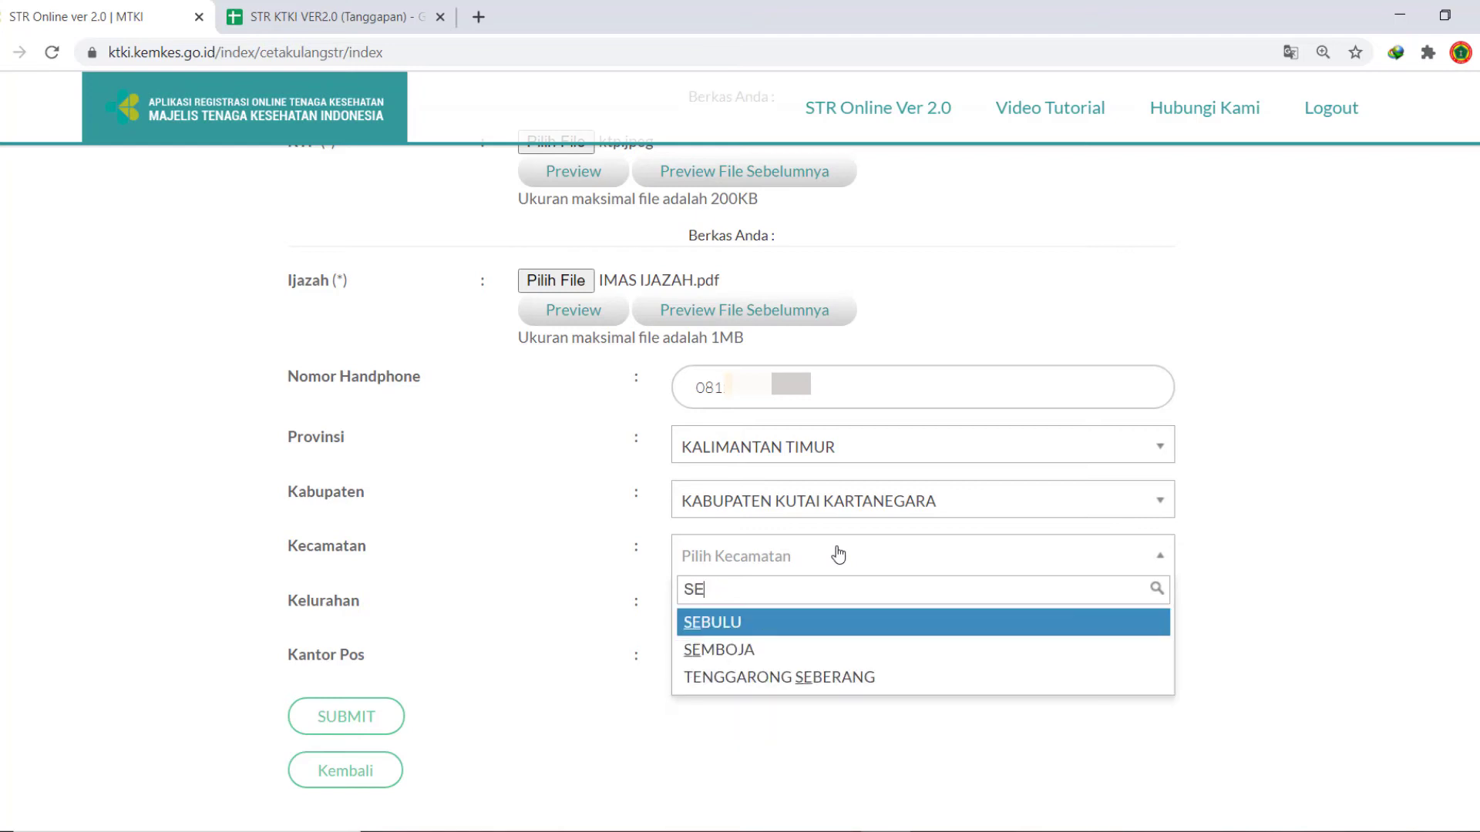
pyautogui.click(812, 664)
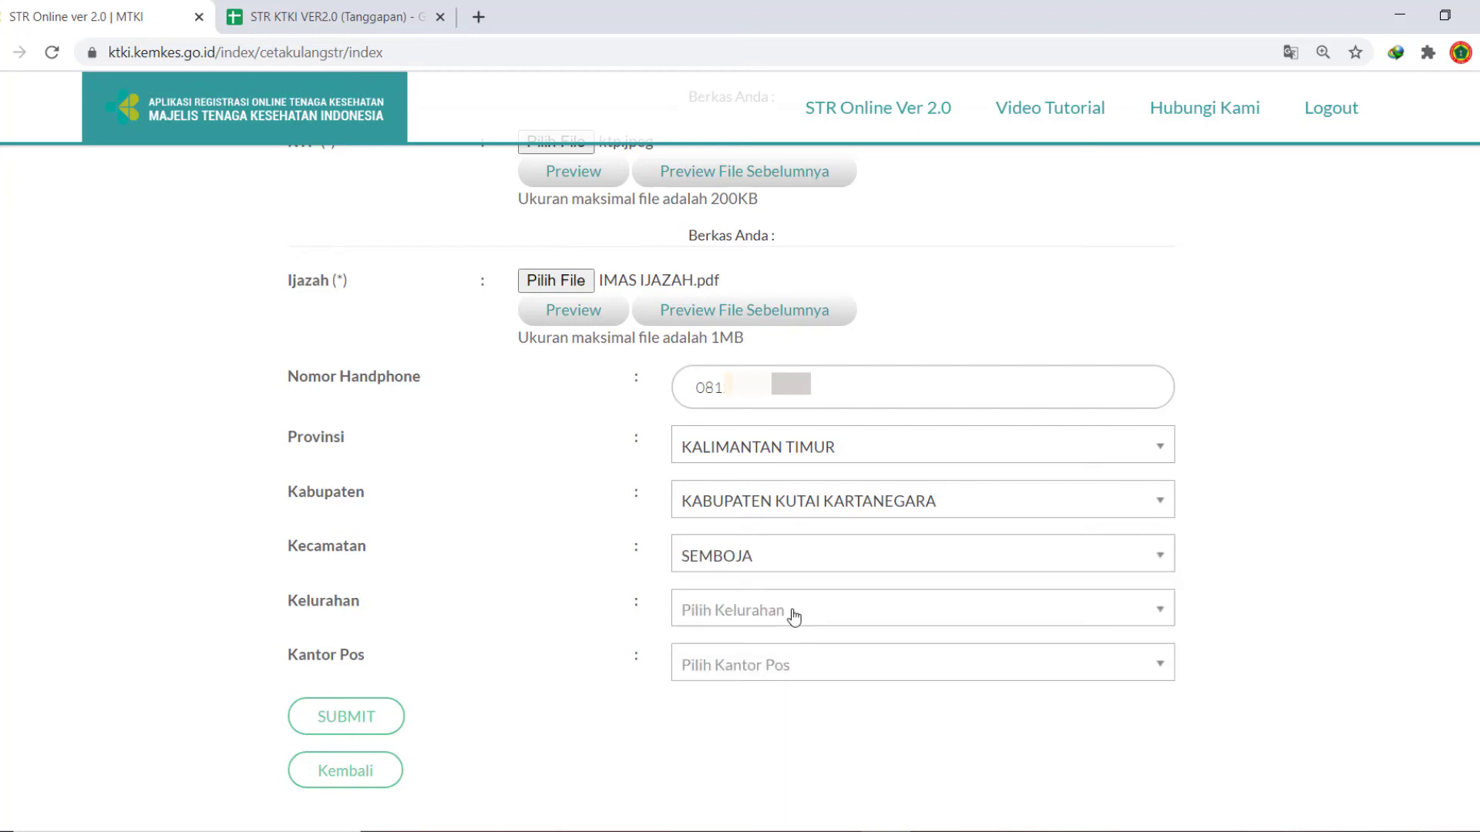
pyautogui.click(806, 566)
pyautogui.write('HAN')
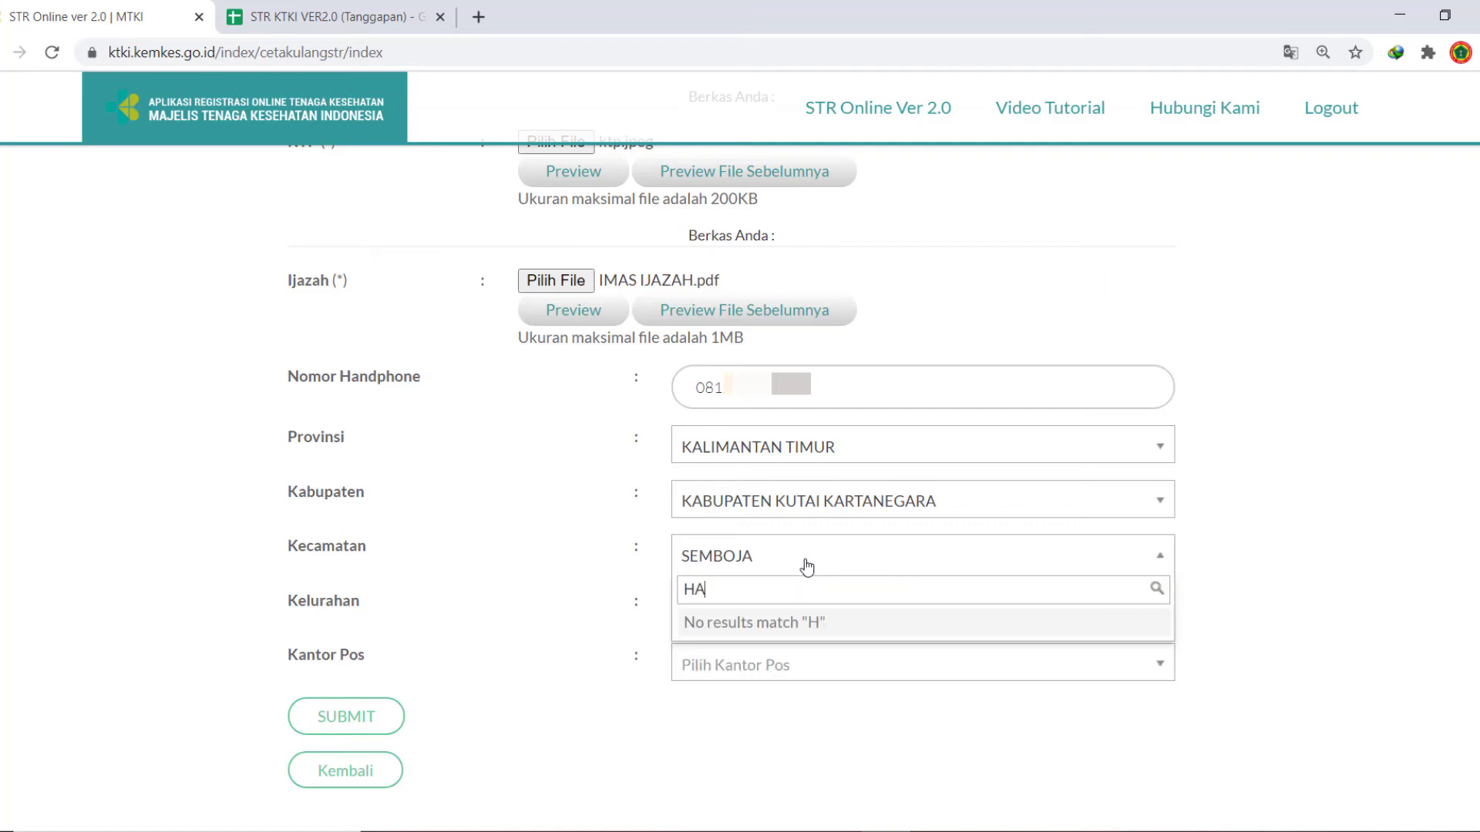
pyautogui.press('BackSpace')
pyautogui.press('BackSpace')
pyautogui.press('BackSpace')
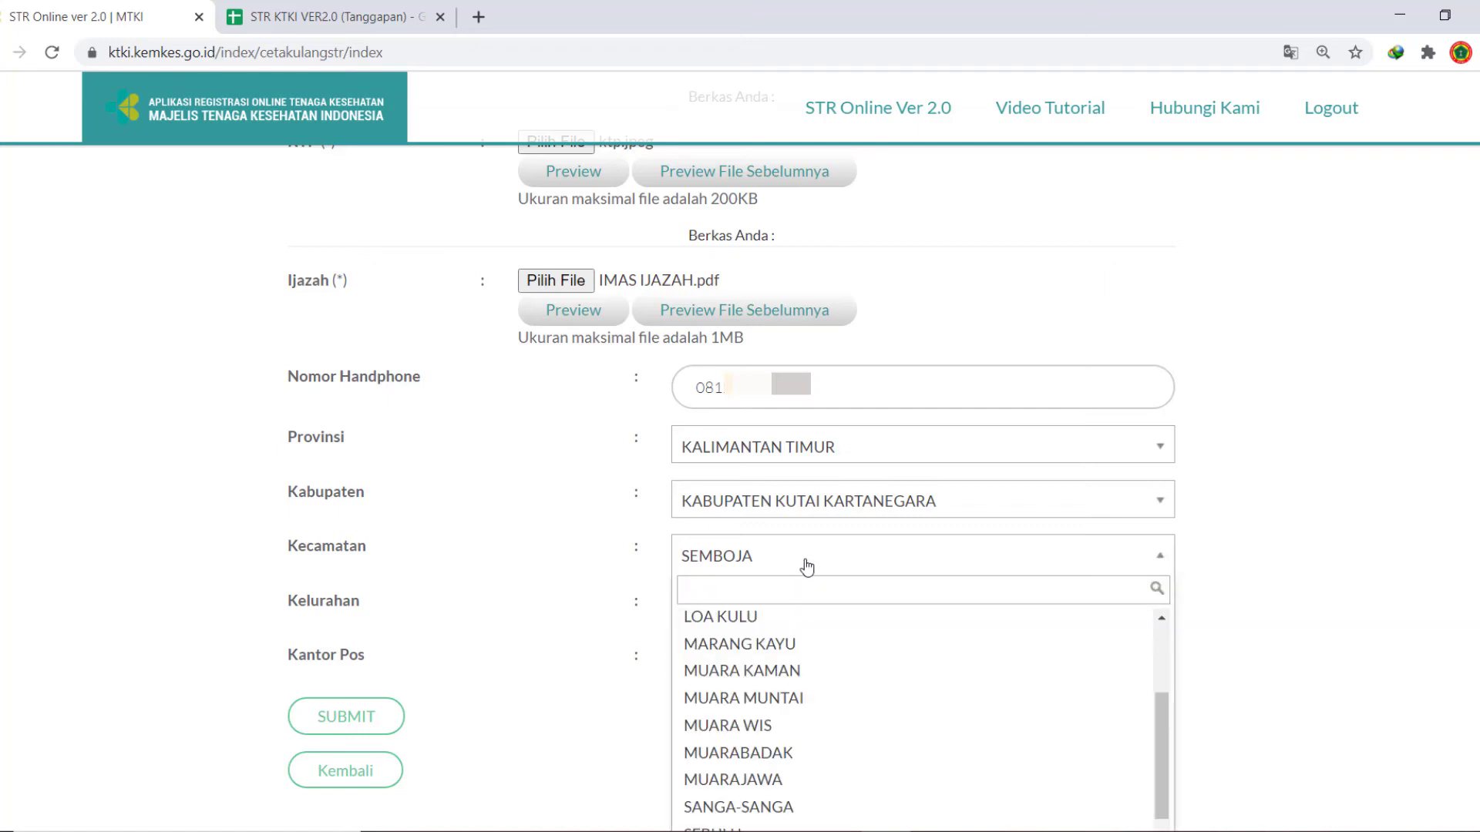
pyautogui.write('SE')
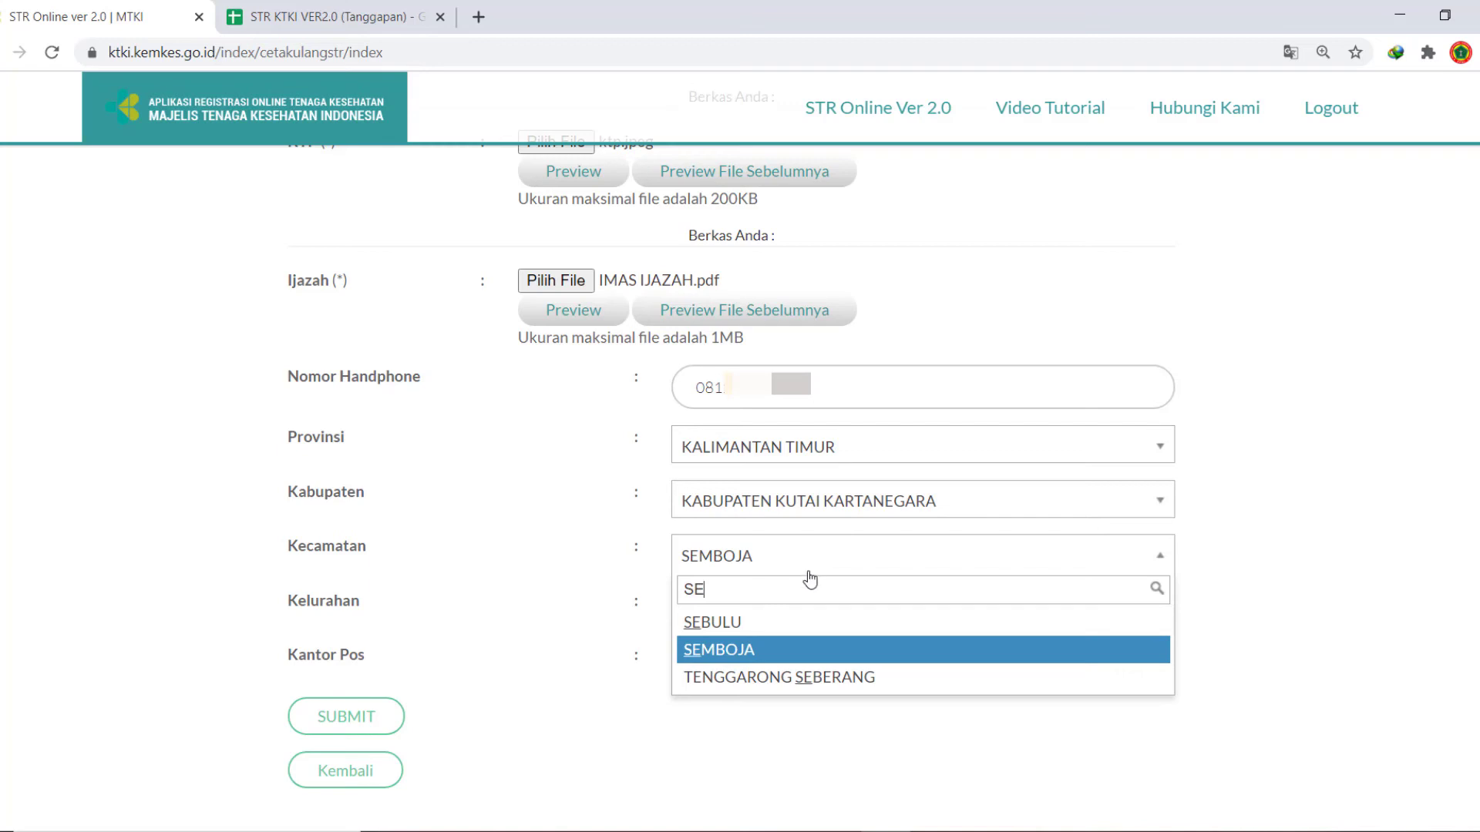
pyautogui.click(825, 650)
# Set Kelurahan to the first HANDIL BARU option, narrowing the options with HAN.
pyautogui.click(750, 611)
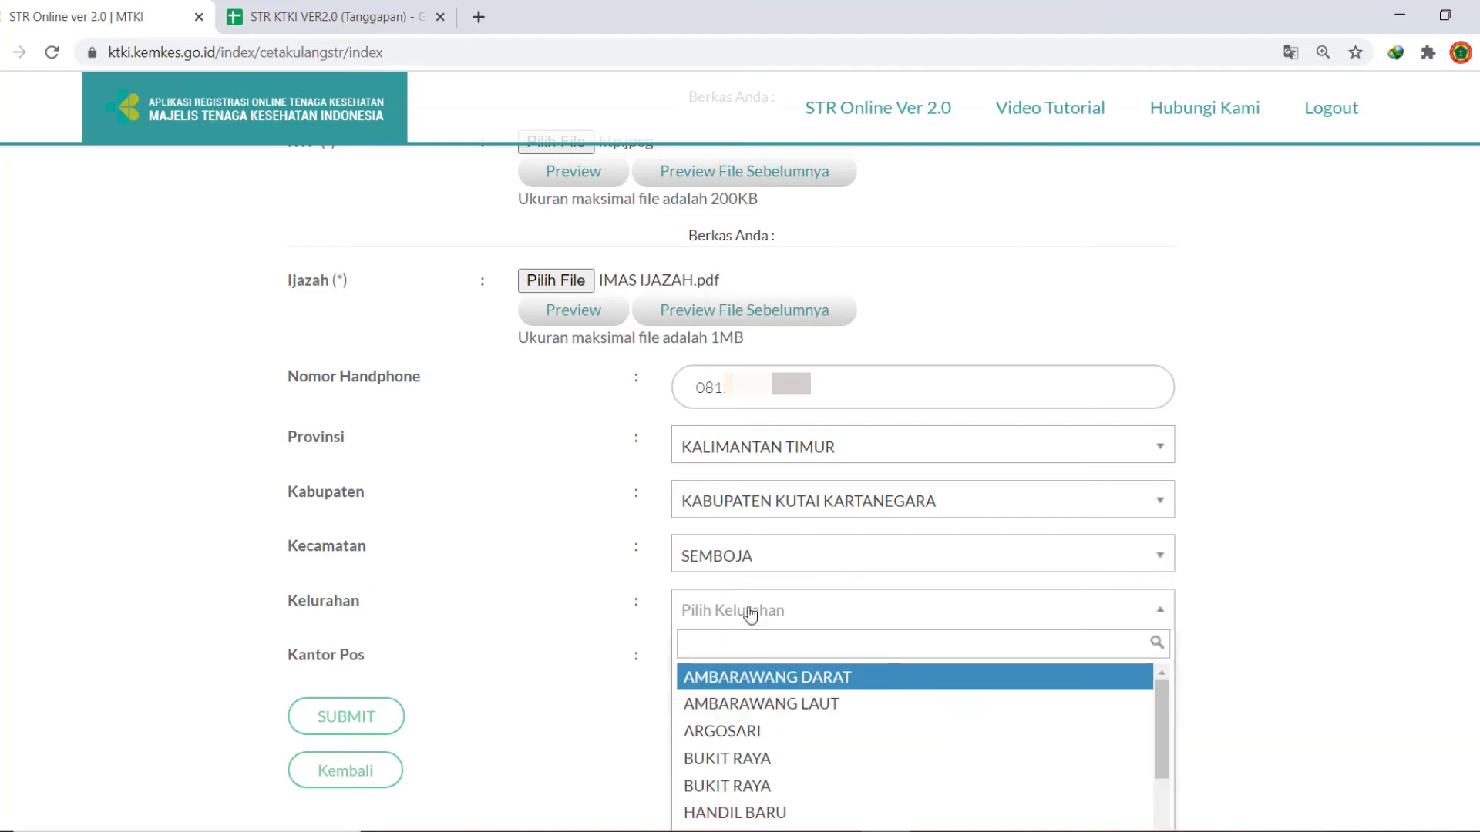
pyautogui.write('HAN')
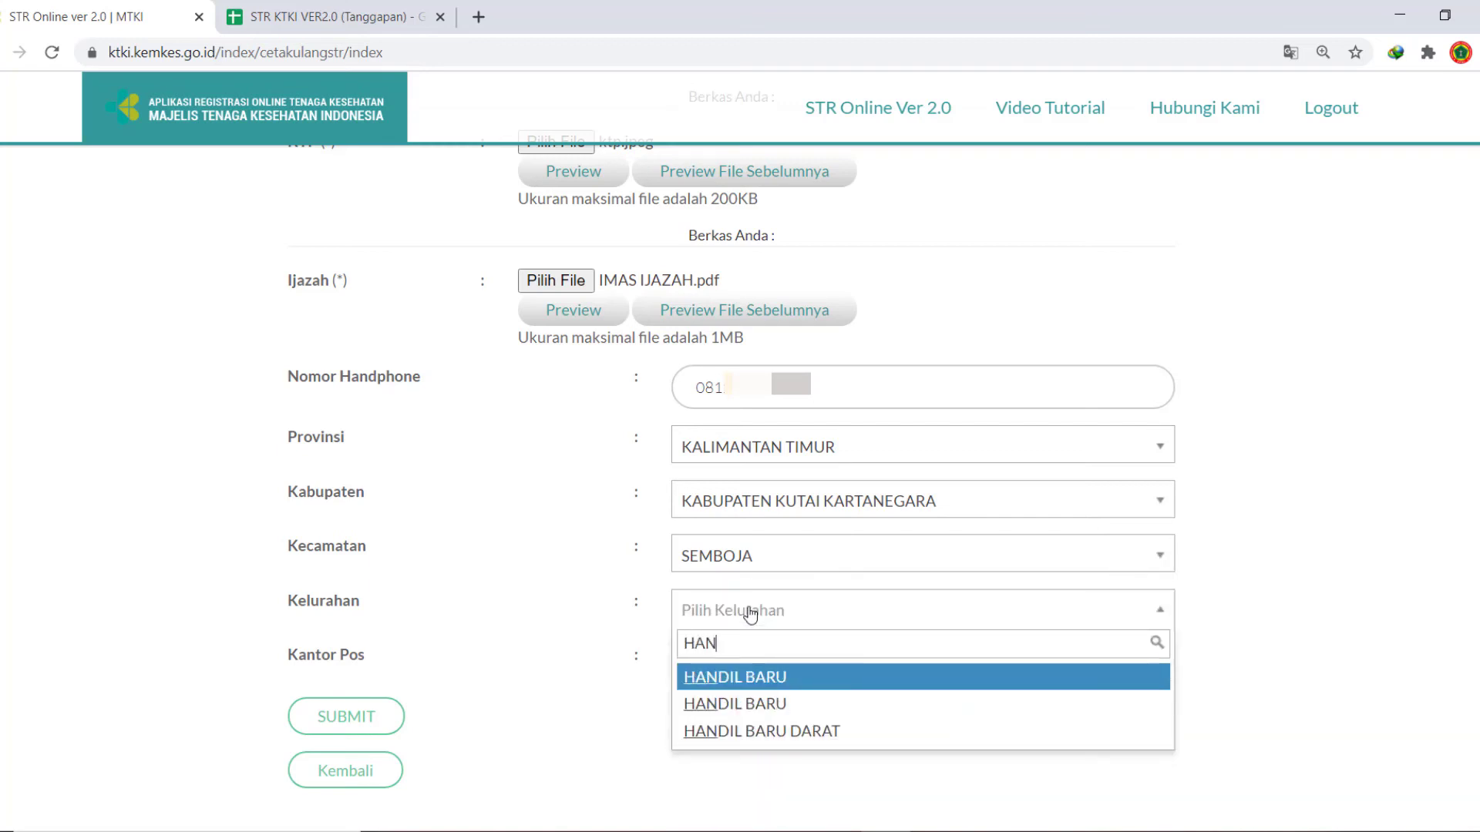
pyautogui.click(763, 678)
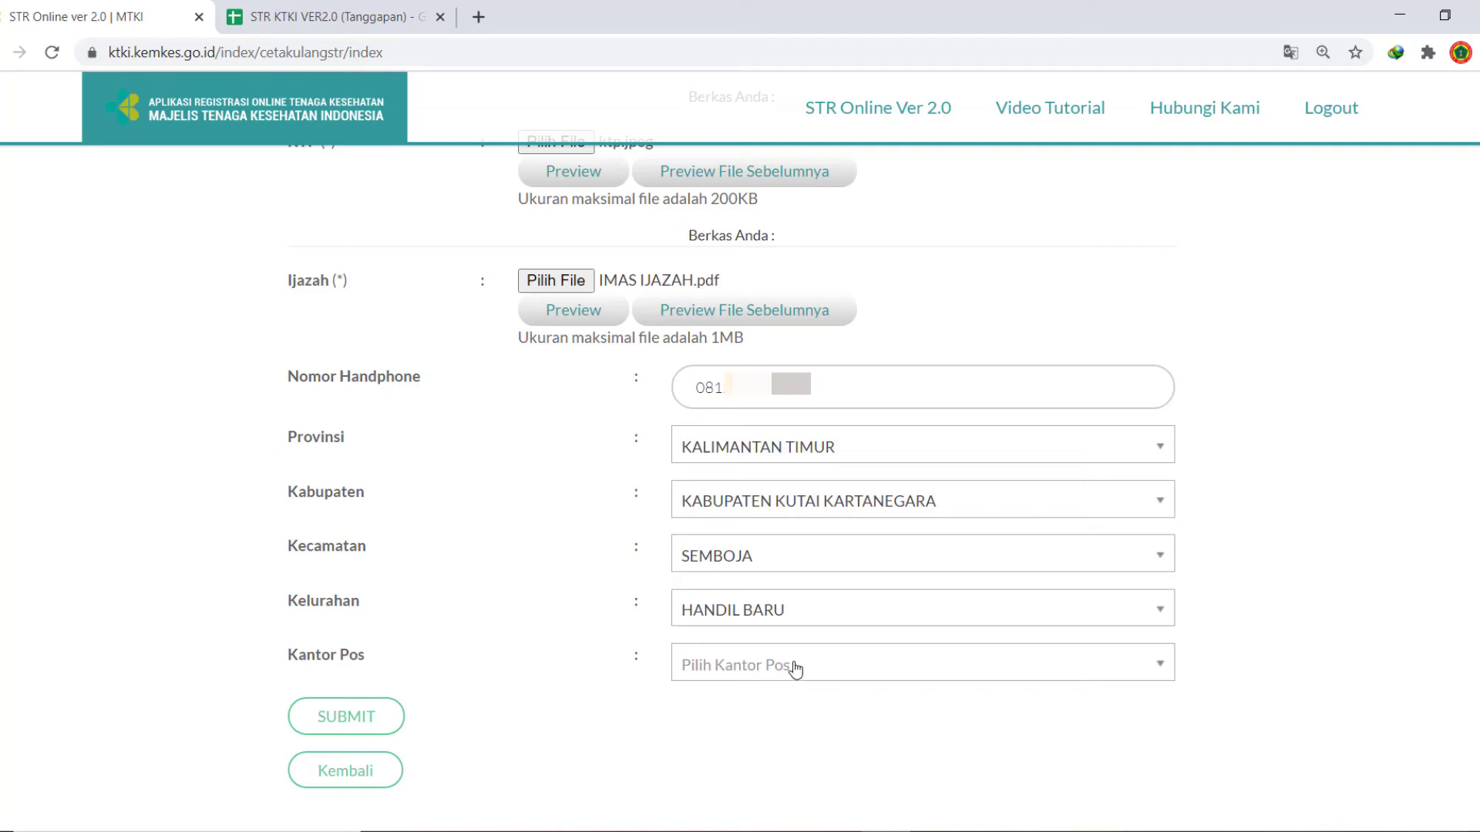
# Set Kantor Pos to 75271-Kantor Pos Samboja-Jl.Sei Seluang-Kutai Kartanegara, narrowing the options with SAMB.
pyautogui.click(796, 669)
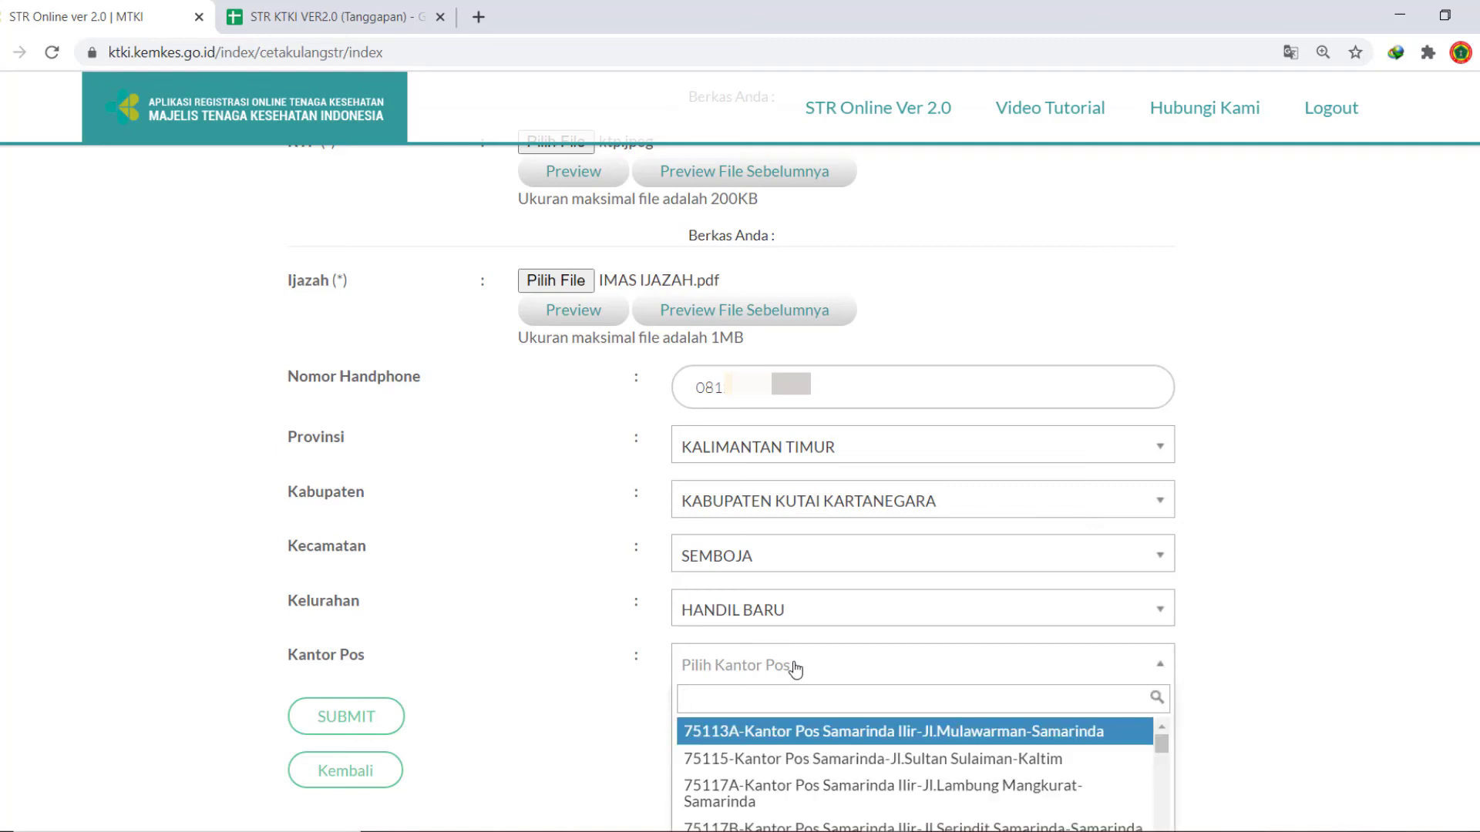
pyautogui.write('SA')
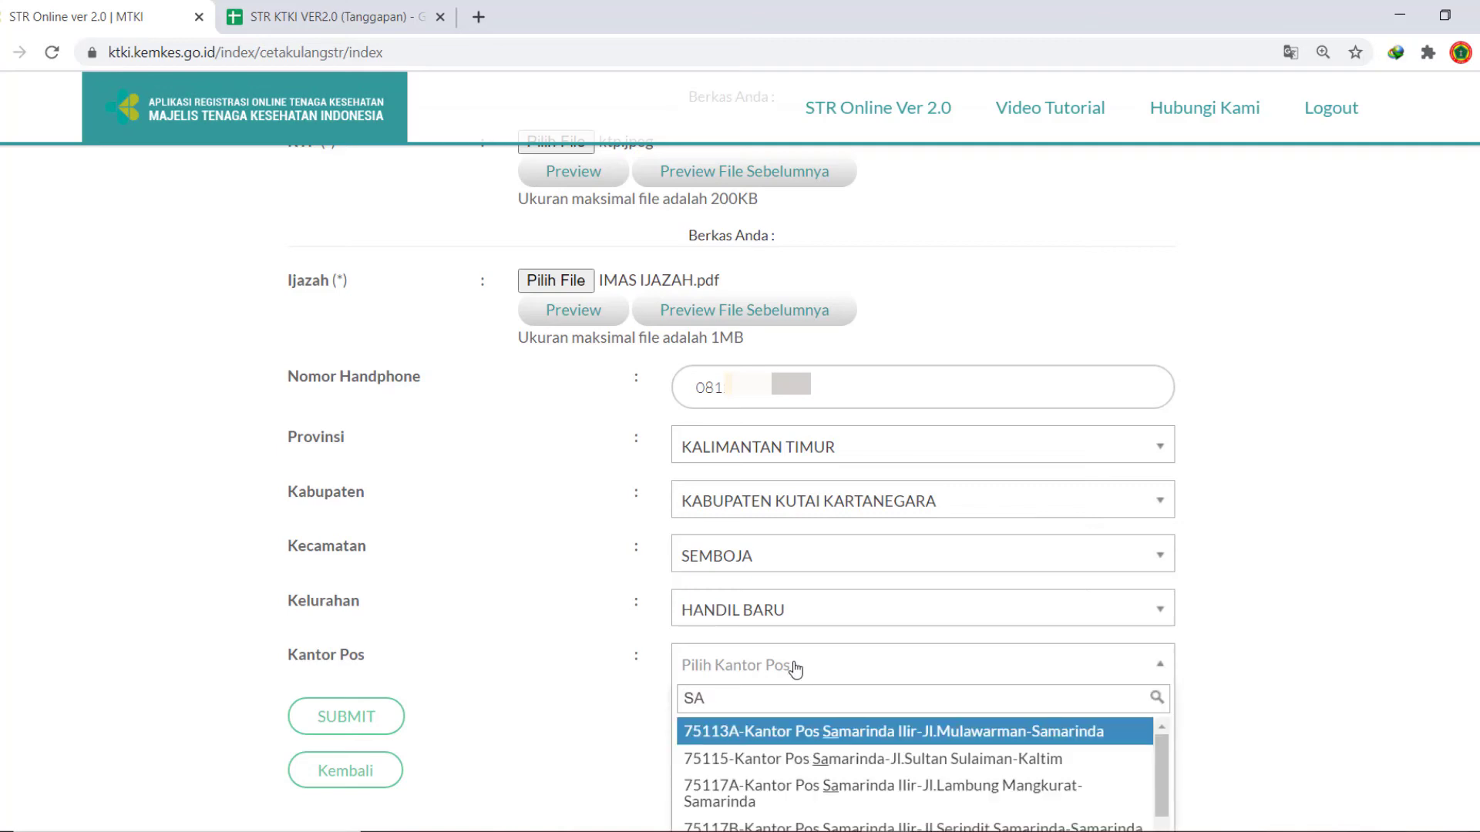
pyautogui.write('MB')
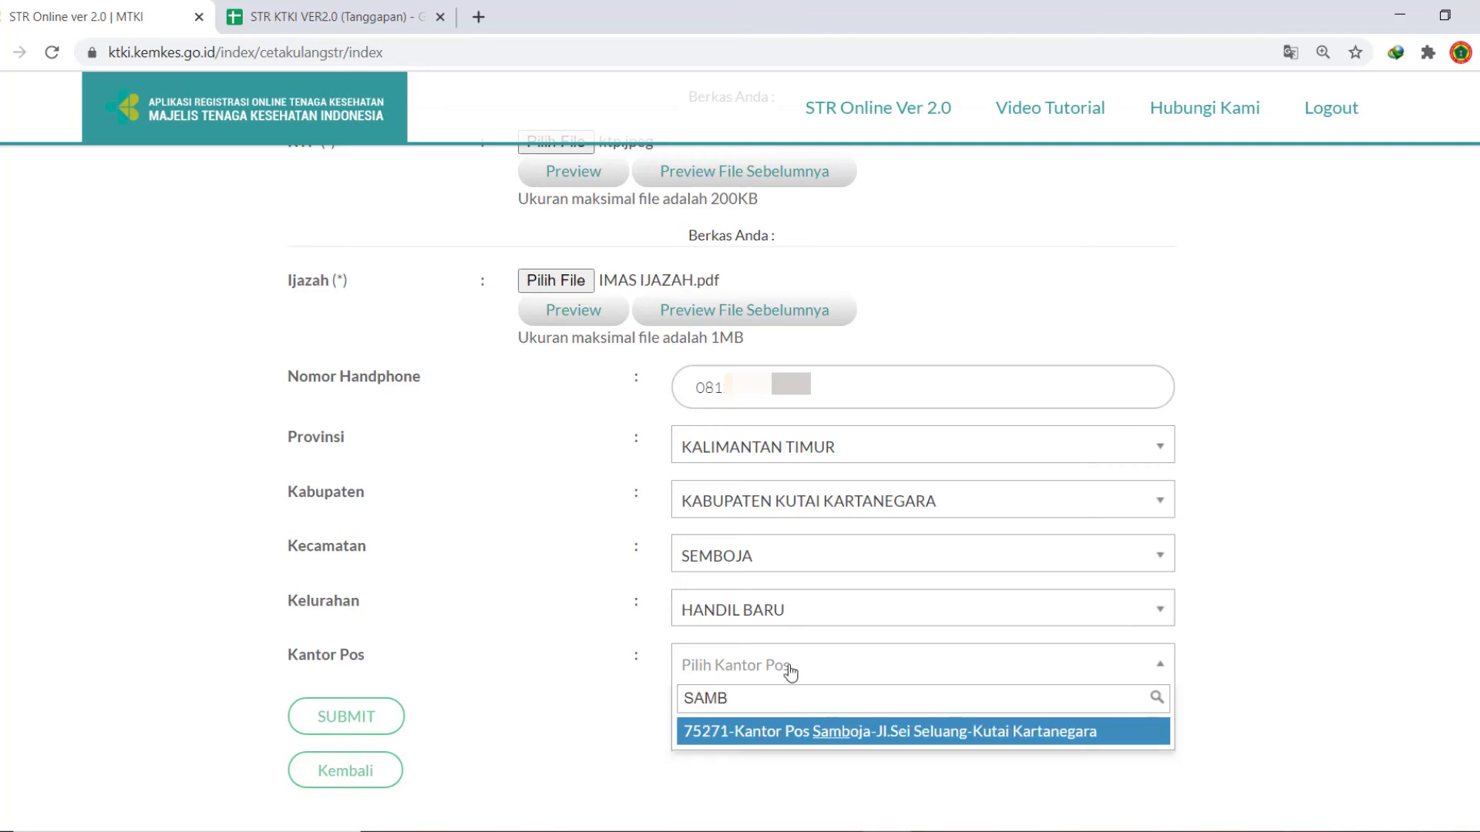
pyautogui.click(816, 733)
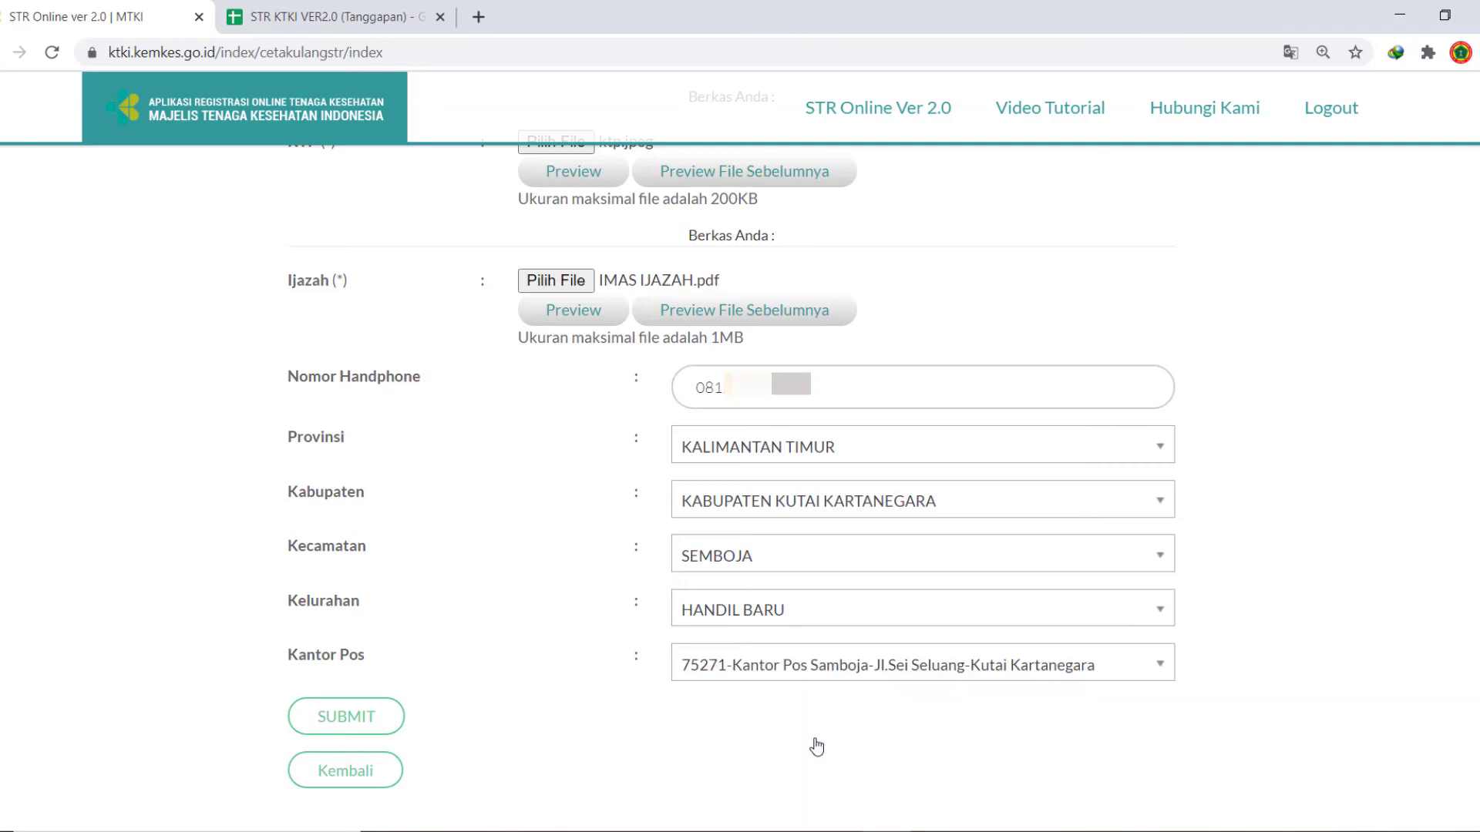
# Submit the STR reprint application and dismiss the Permohonan Cetak Legalisir dialog.
pyautogui.scroll(-3, 817, 747)
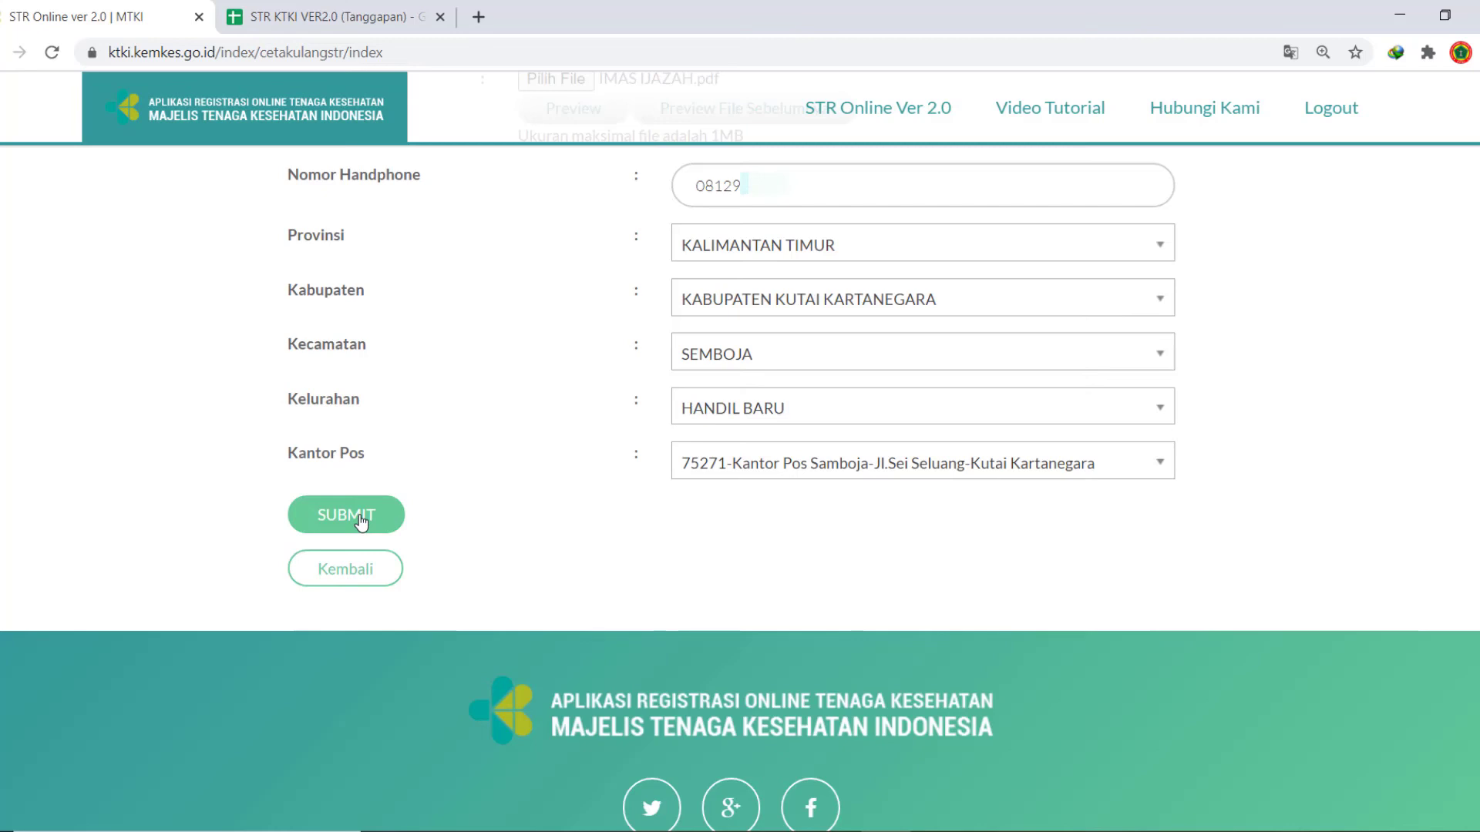
pyautogui.click(360, 523)
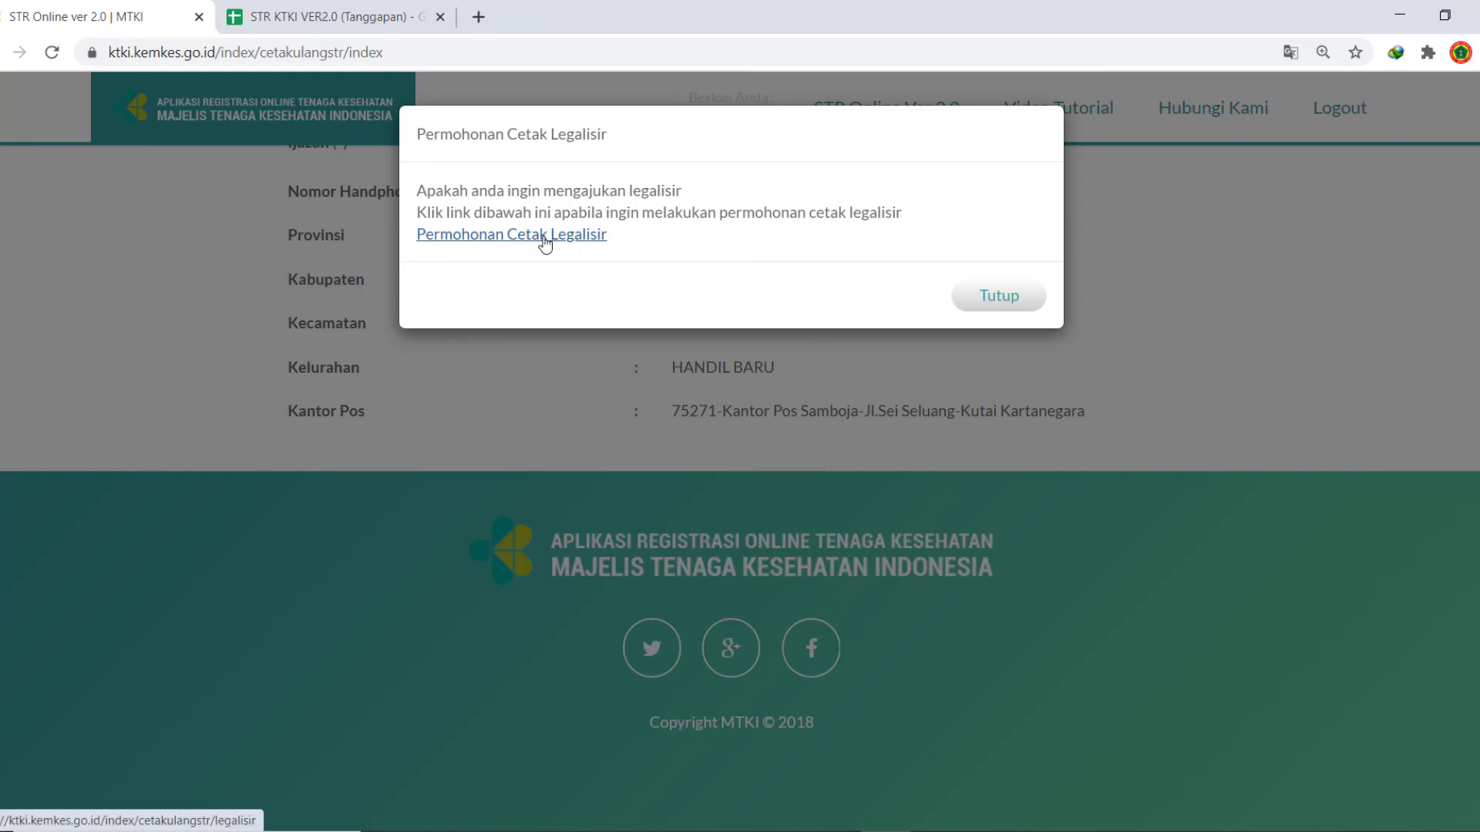
pyautogui.click(601, 234)
# Review the submitted application's STR details, new photo, uploaded documents, and region and post office entries.
pyautogui.scroll(-10, 905, 486)
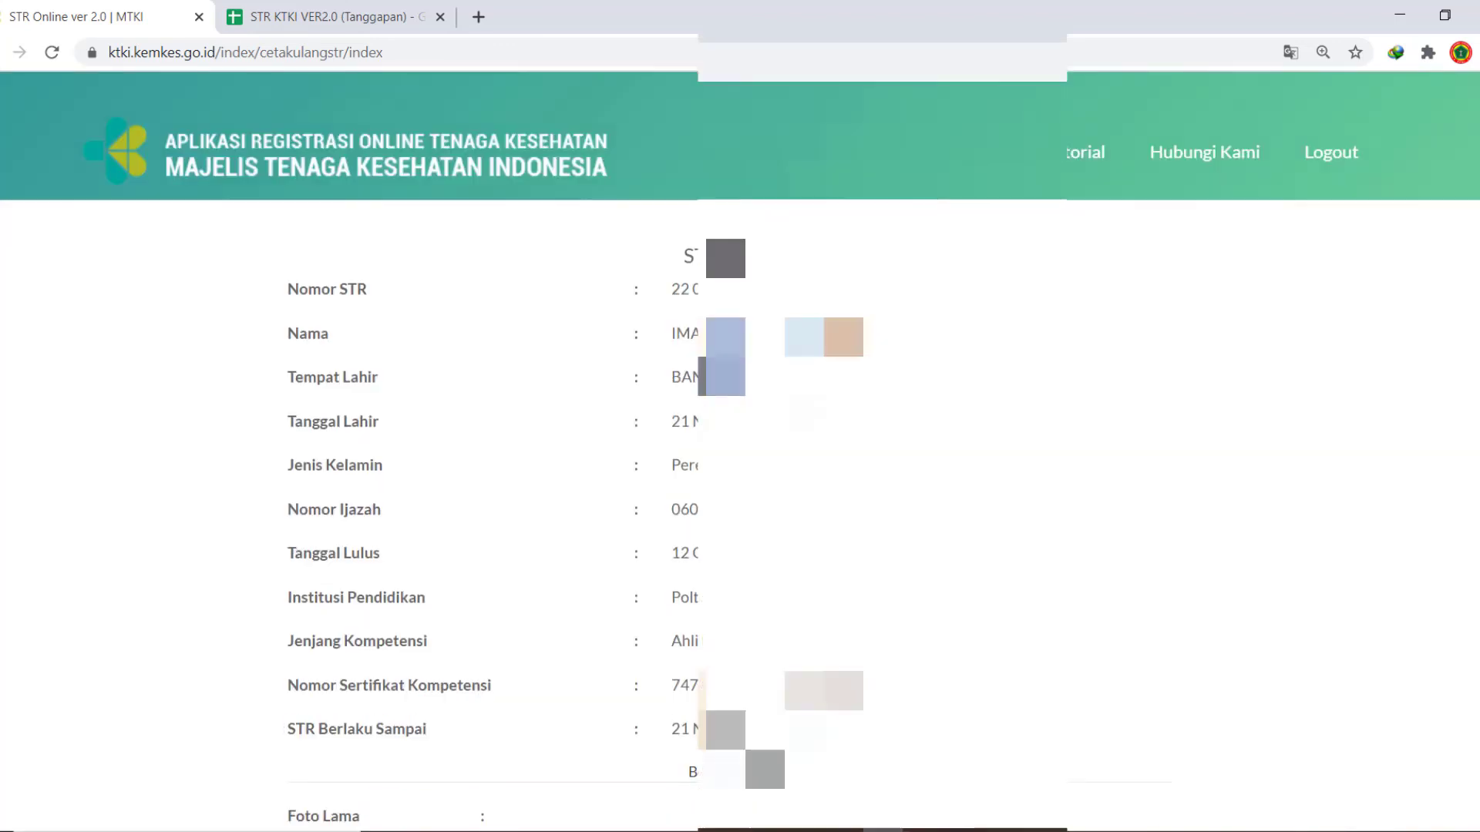
pyautogui.scroll(-5, 905, 486)
pyautogui.scroll(3, 905, 486)
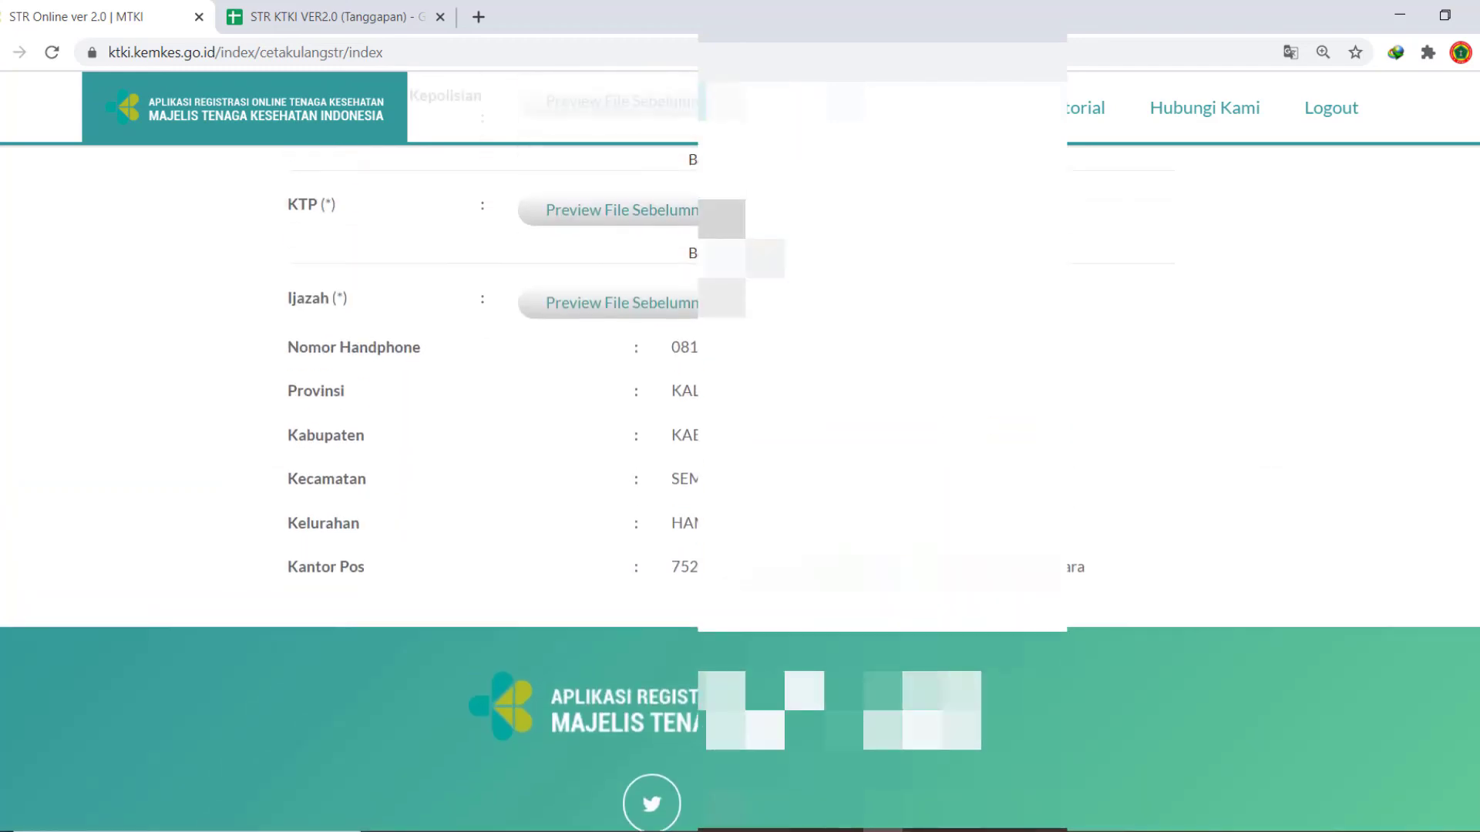
pyautogui.scroll(4, 1156, 451)
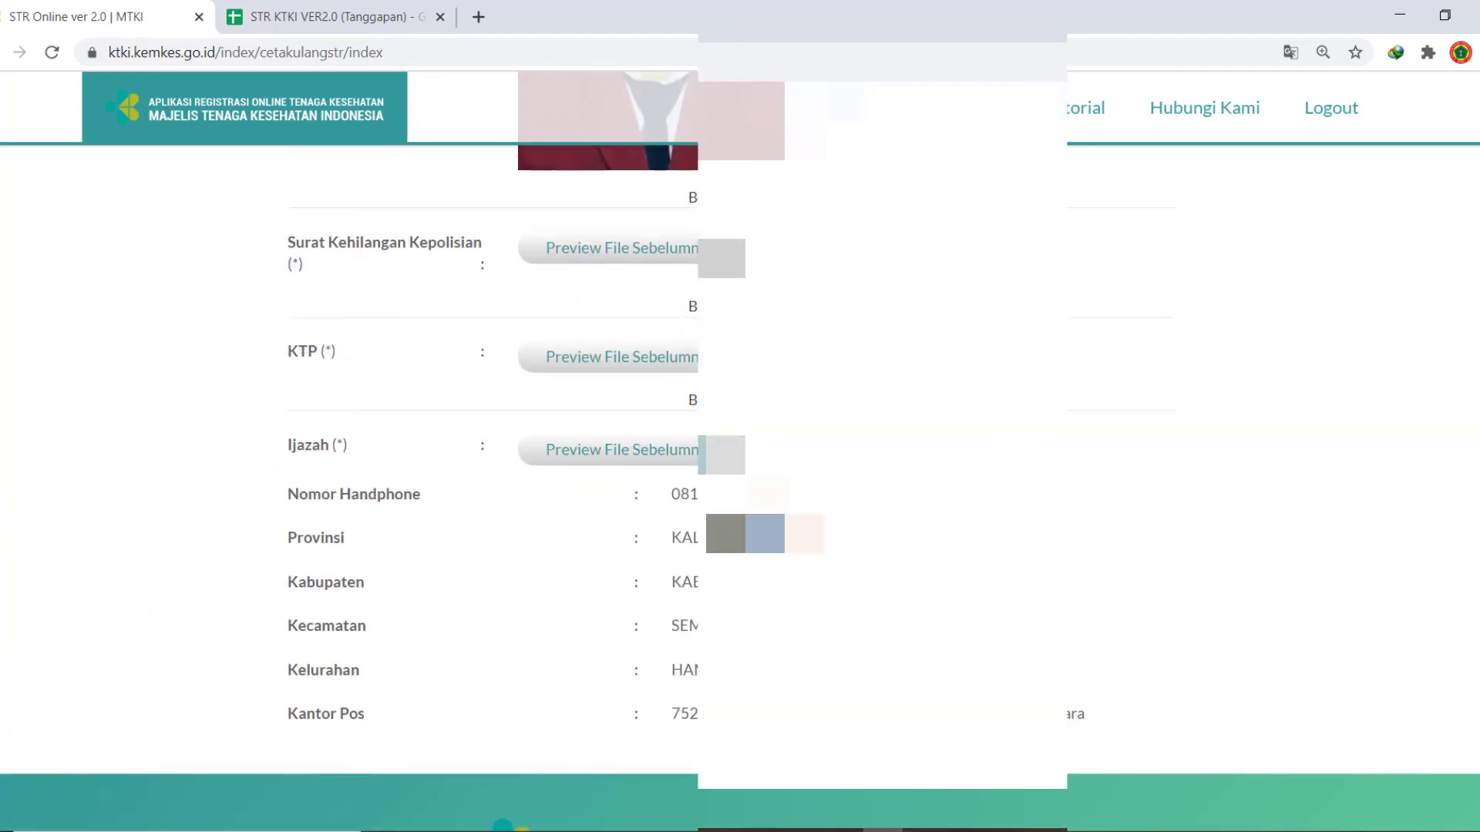
pyautogui.scroll(6, 728, 452)
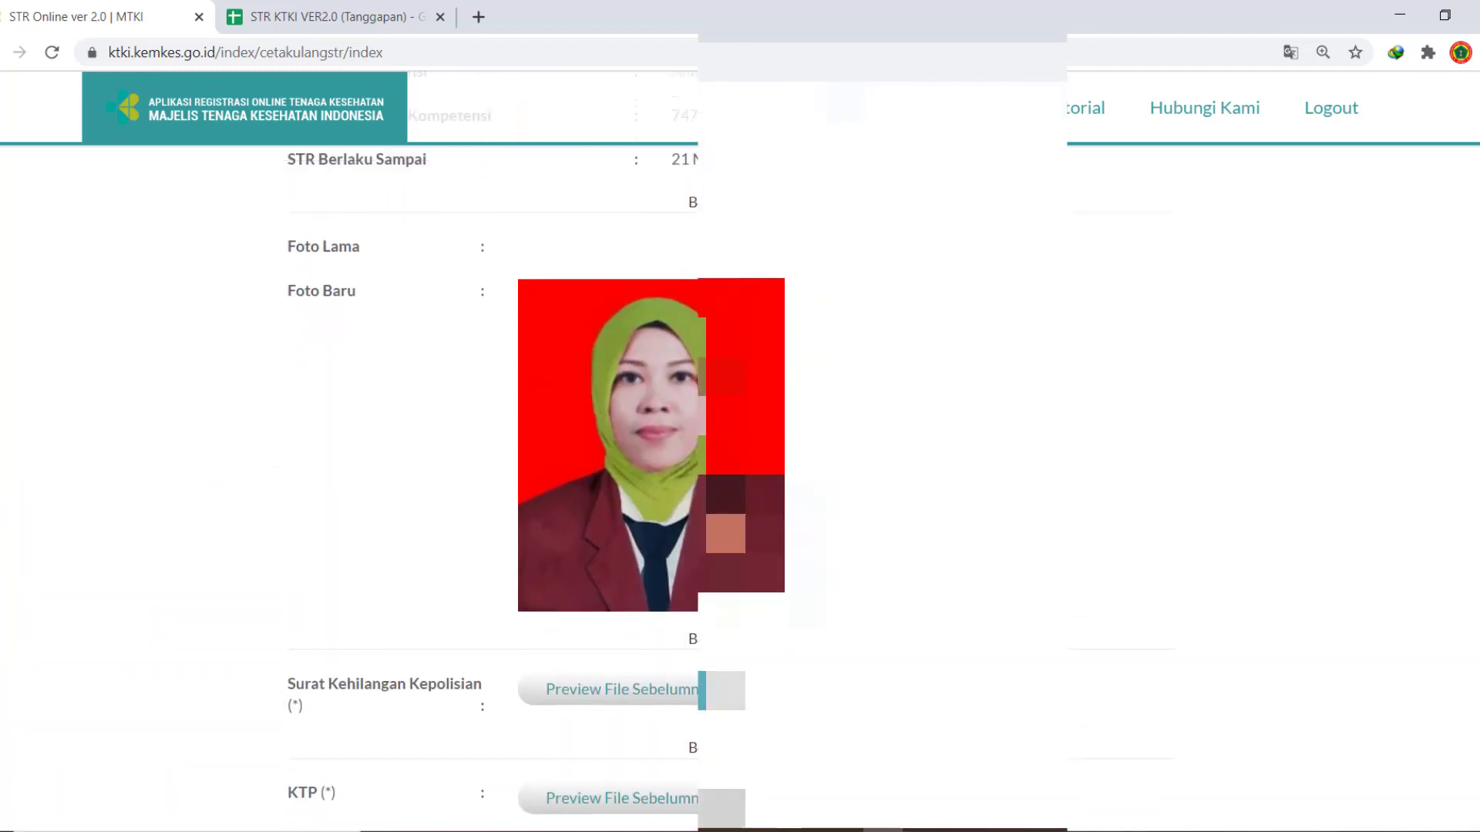
pyautogui.scroll(3, 740, 451)
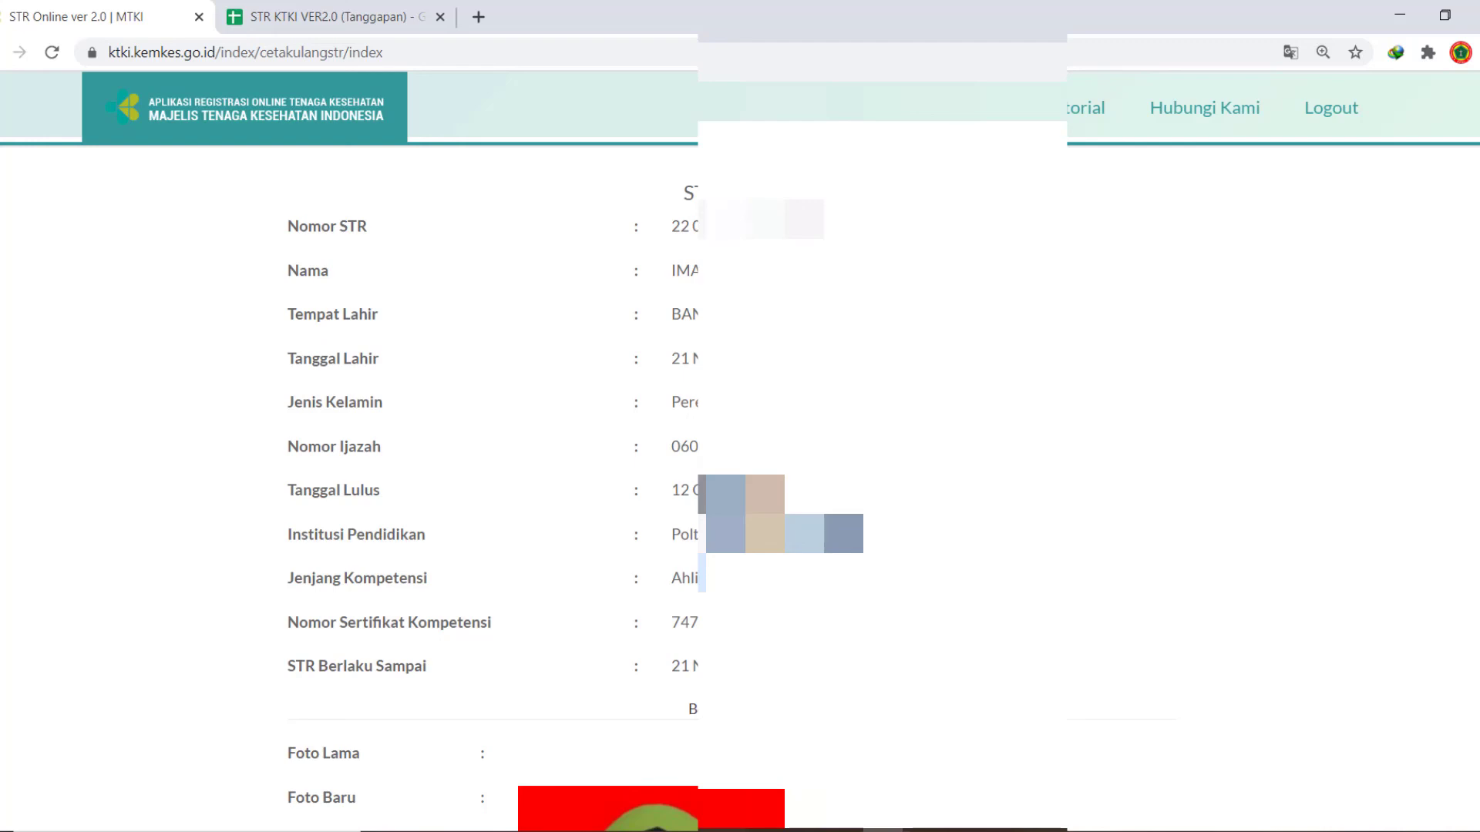
pyautogui.scroll(-1, 740, 462)
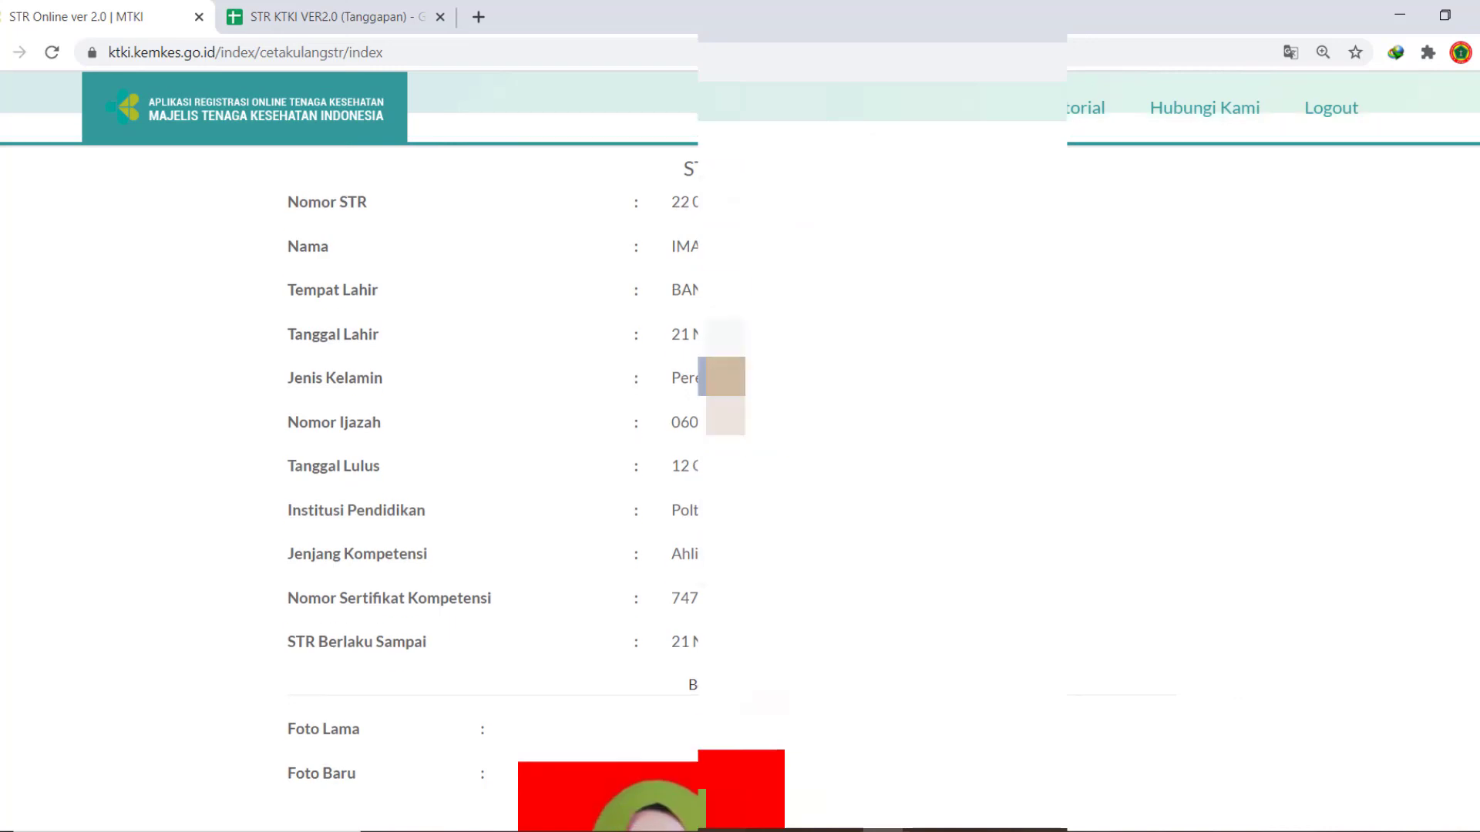
pyautogui.scroll(1, 740, 462)
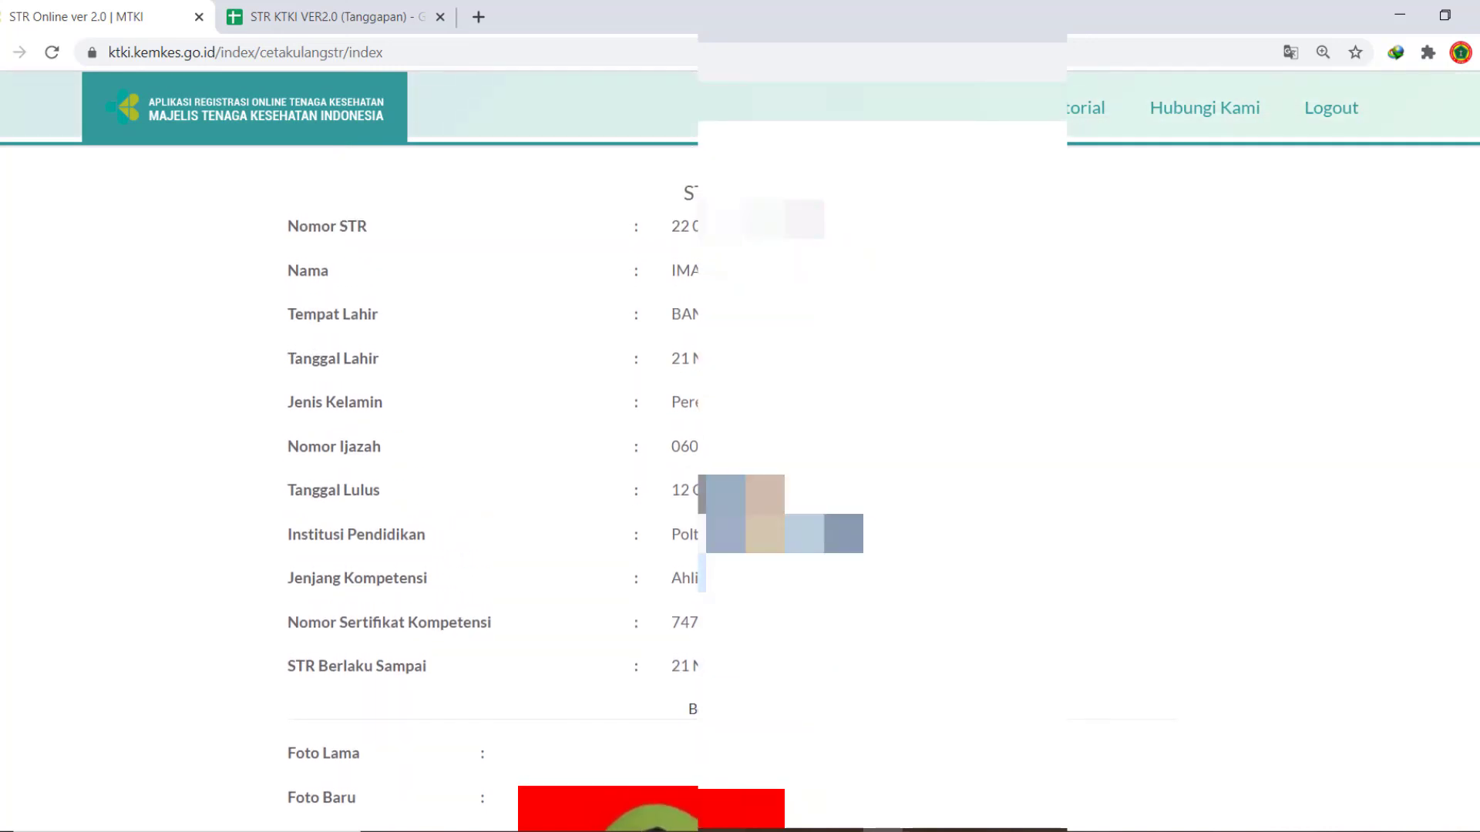
pyautogui.scroll(-6, 740, 462)
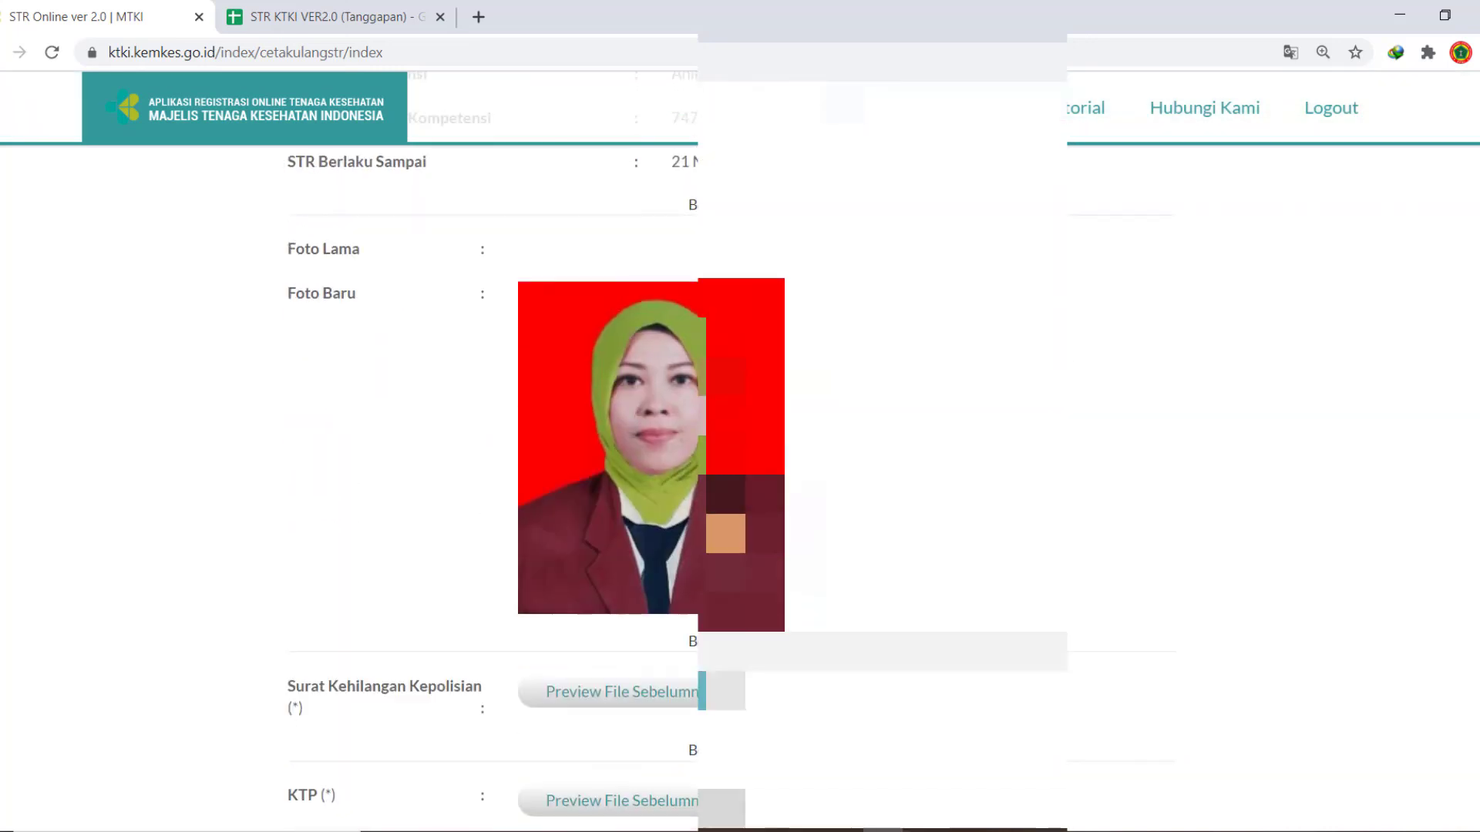